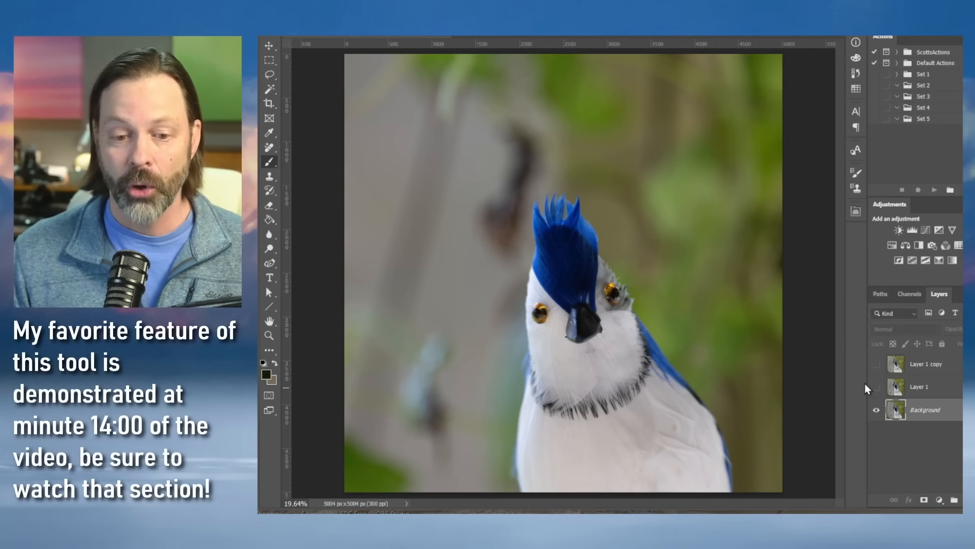
# Compare the whole bird photo with Layer 1 and Layer 1 copy shown and hidden above the Background layer.
pyautogui.click(877, 386)
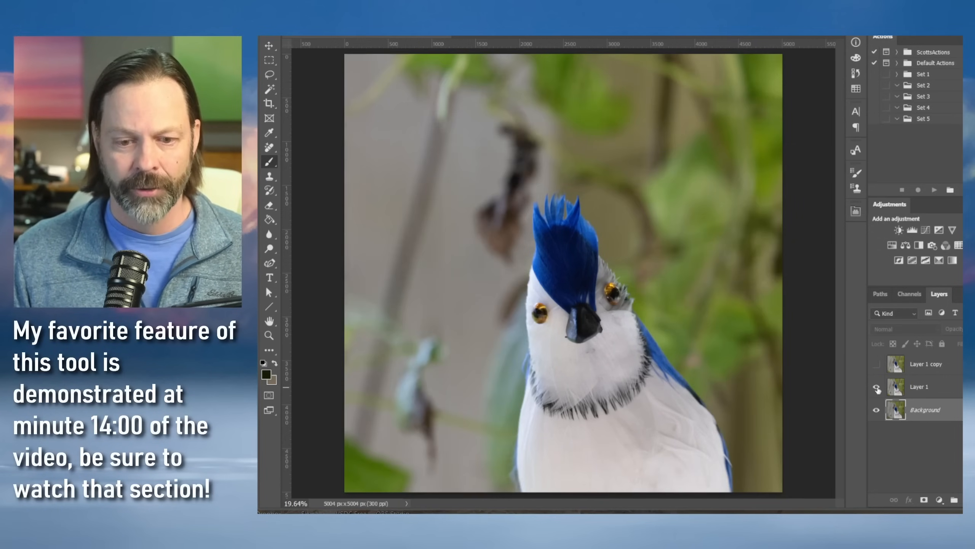
pyautogui.click(877, 387)
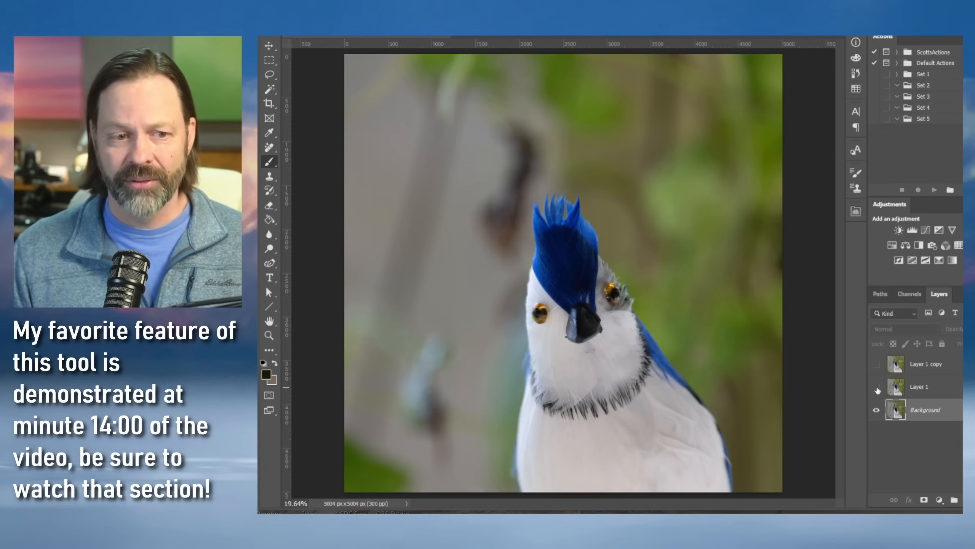
pyautogui.click(877, 387)
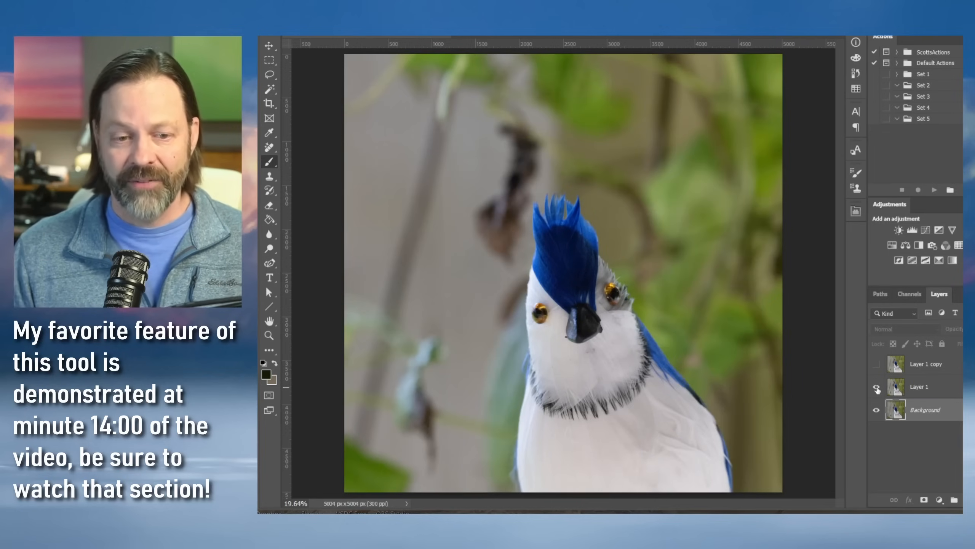
pyautogui.click(877, 364)
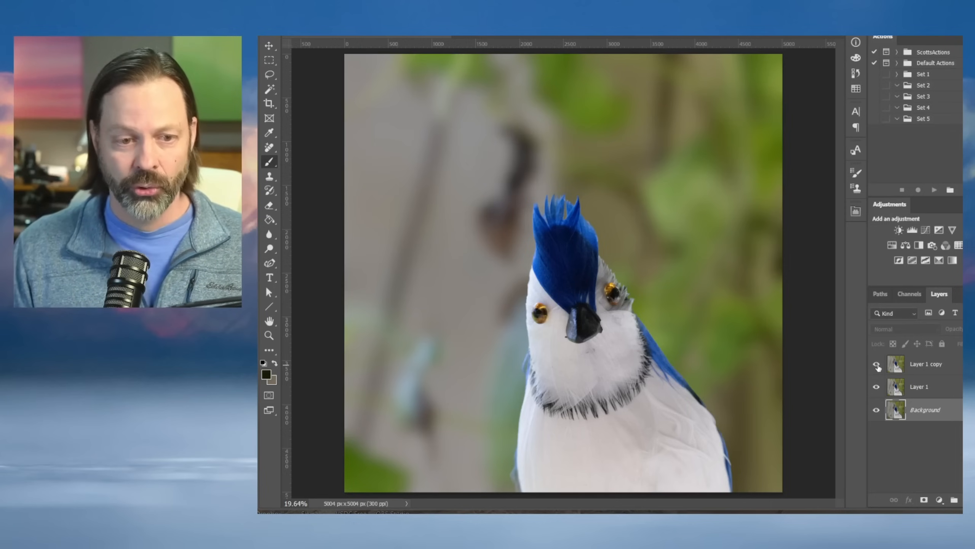
pyautogui.click(877, 386)
pyautogui.click(880, 365)
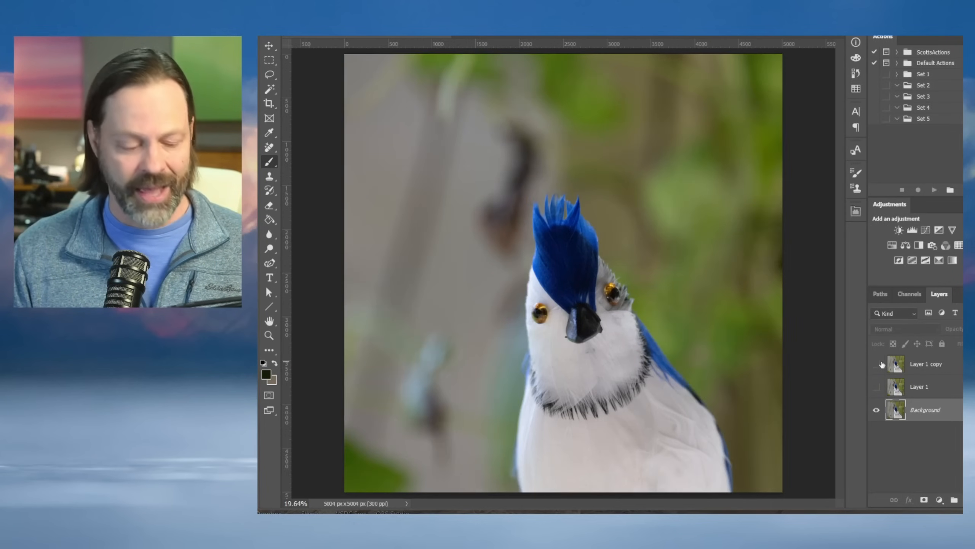
# Compare Layer 1 with the Background layer at 100% around the bird's amber eye and feather edges.
pyautogui.hotkey('ctrl', '1')
pyautogui.moveTo(758, 309); pyautogui.dragTo(501, 253)
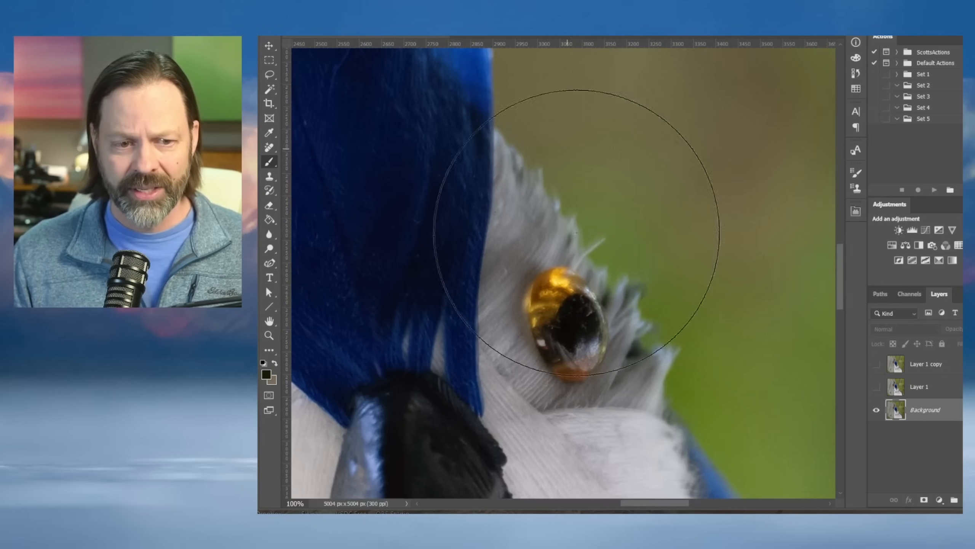
pyautogui.moveTo(628, 231)
pyautogui.mouseDown()
pyautogui.moveTo(583, 287)
pyautogui.moveTo(492, 275)
pyautogui.mouseUp()
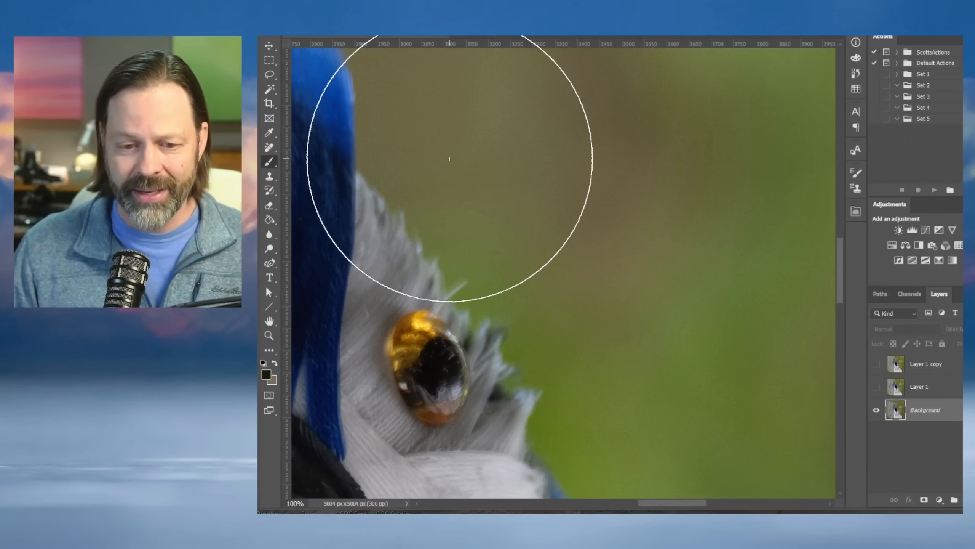
pyautogui.click(878, 386)
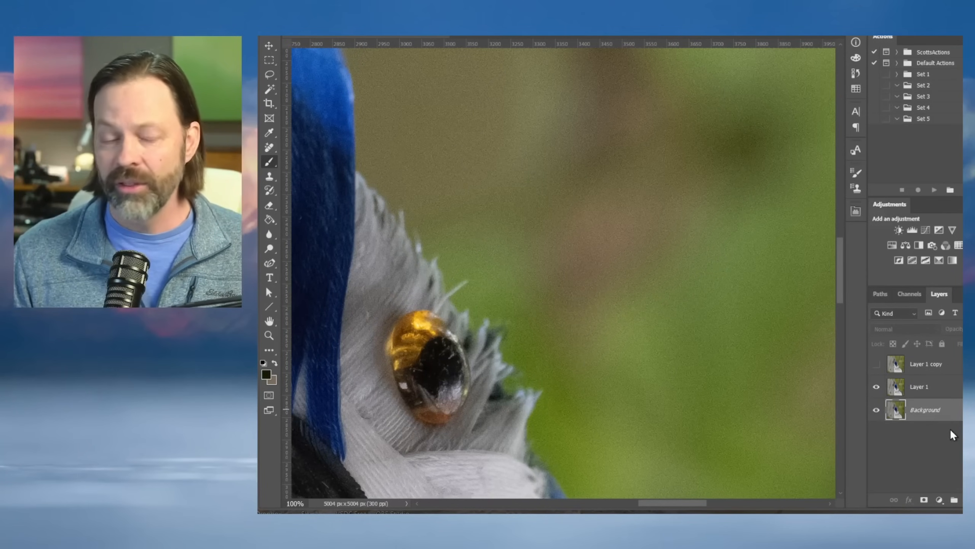
pyautogui.click(874, 388)
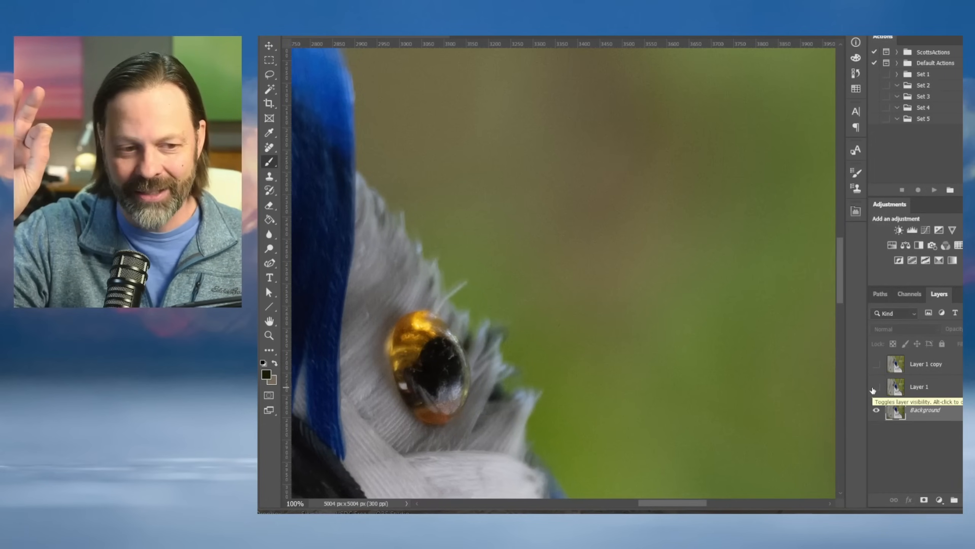
pyautogui.click(876, 386)
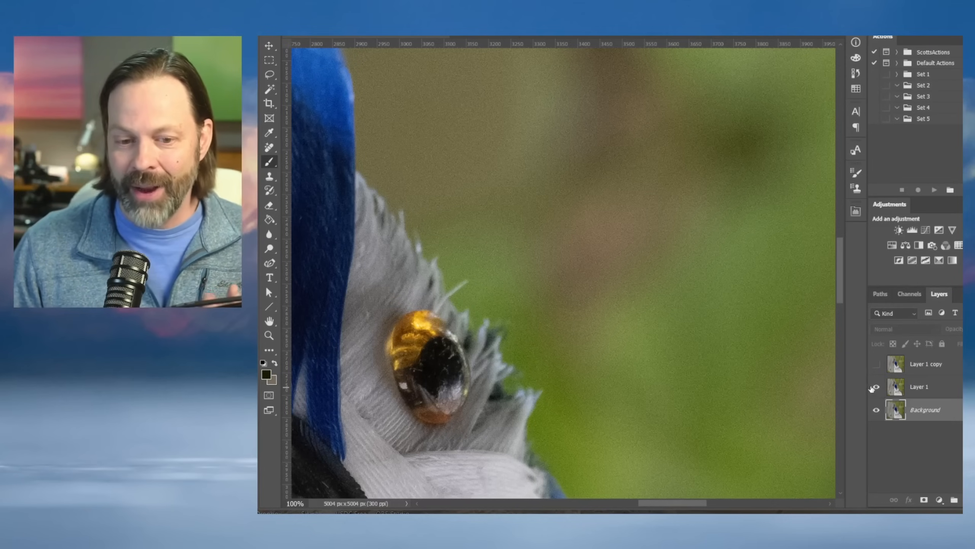
# Compare Layer 1 copy with Layer 1, first around the eye at 100% and again on the whole image.
pyautogui.click(877, 364)
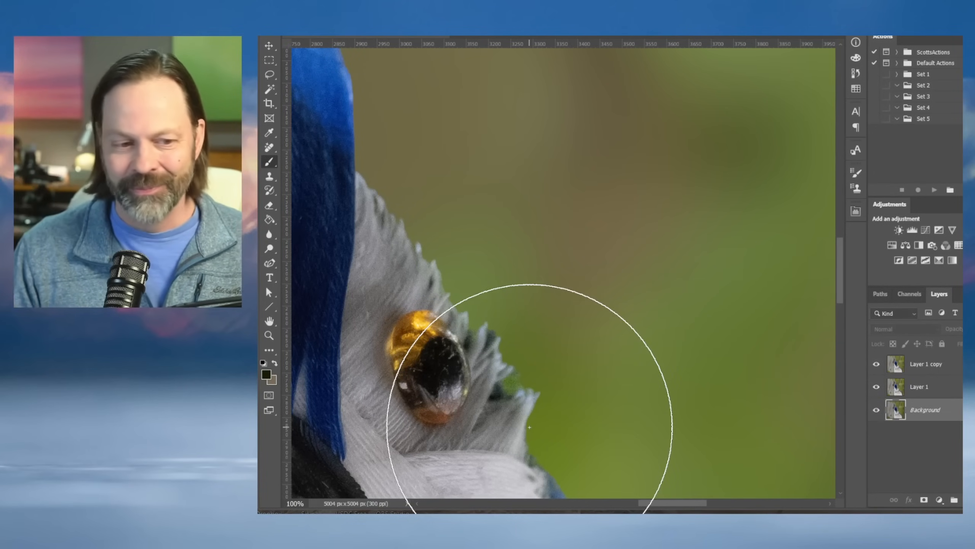
pyautogui.moveTo(553, 371)
pyautogui.mouseDown()
pyautogui.moveTo(482, 385)
pyautogui.moveTo(403, 380)
pyautogui.mouseUp()
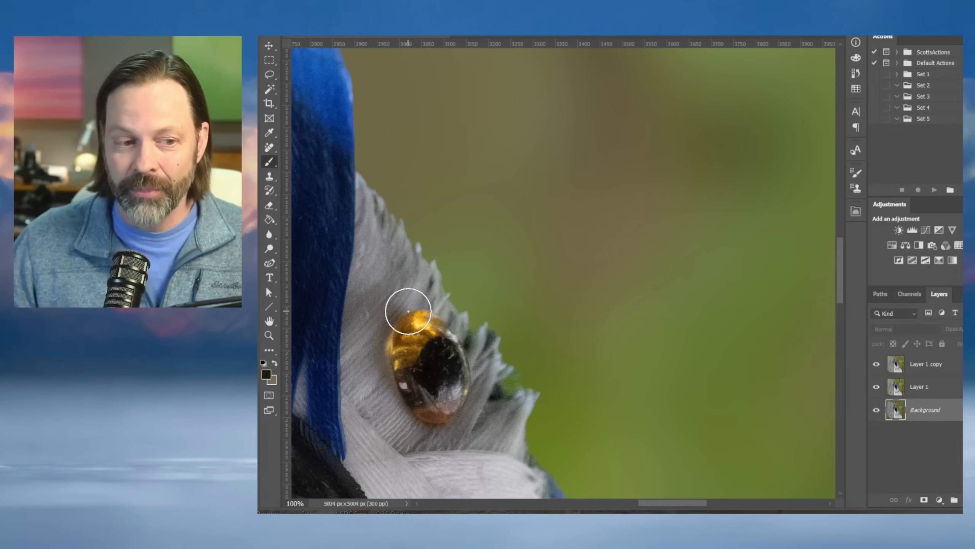
pyautogui.click(875, 365)
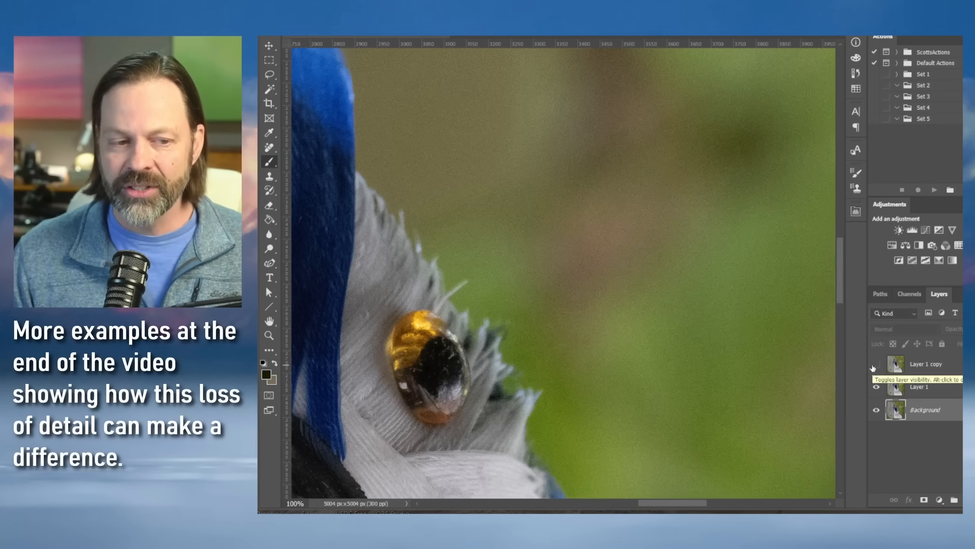
pyautogui.click(875, 365)
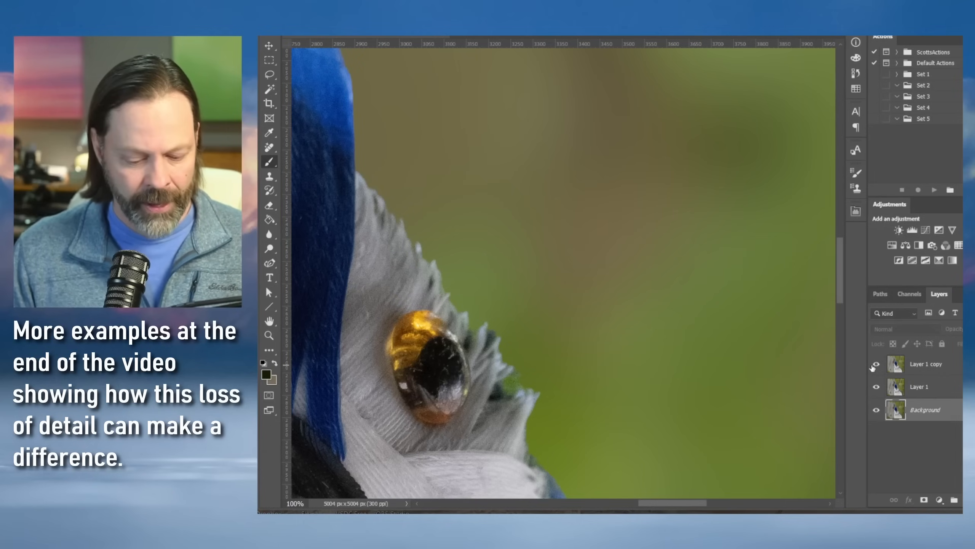
pyautogui.hotkey('ctrl', '0')
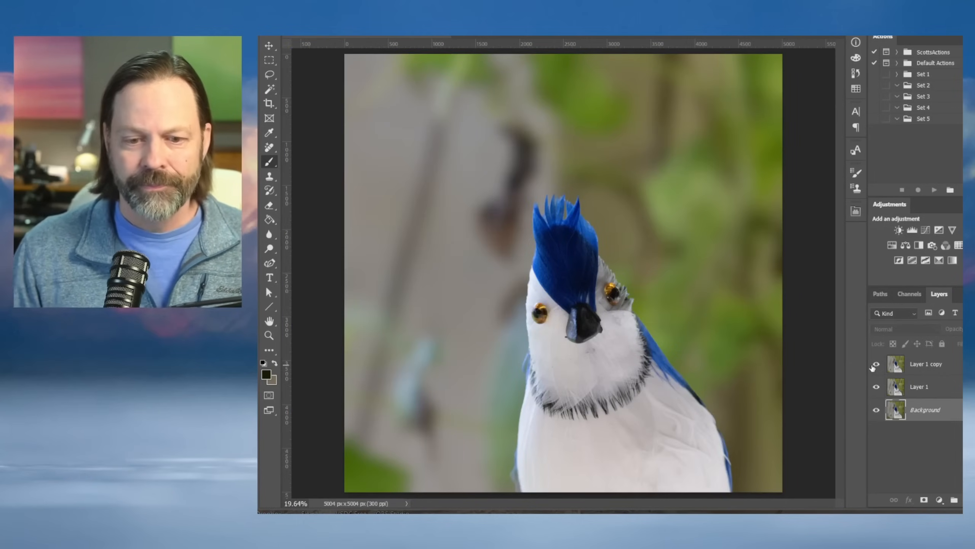
pyautogui.click(876, 365)
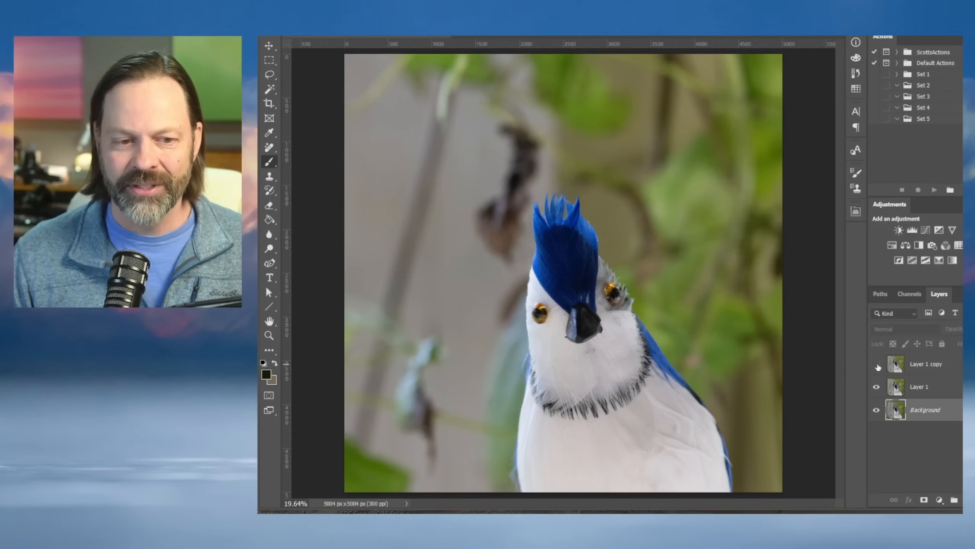
pyautogui.click(877, 365)
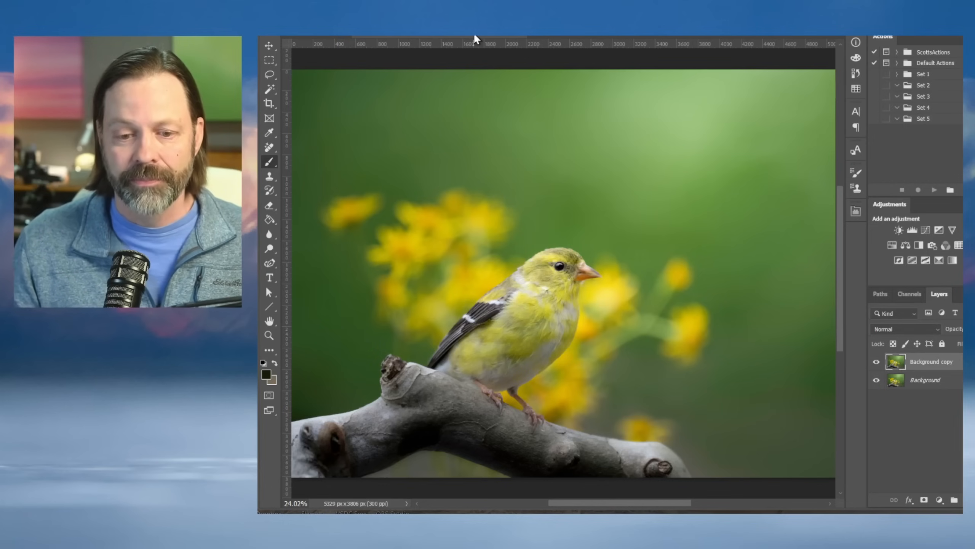
# Open the Camera Raw Filter on the goldfinch's Background copy layer and apply Lens Blur.
pyautogui.click(410, 37)
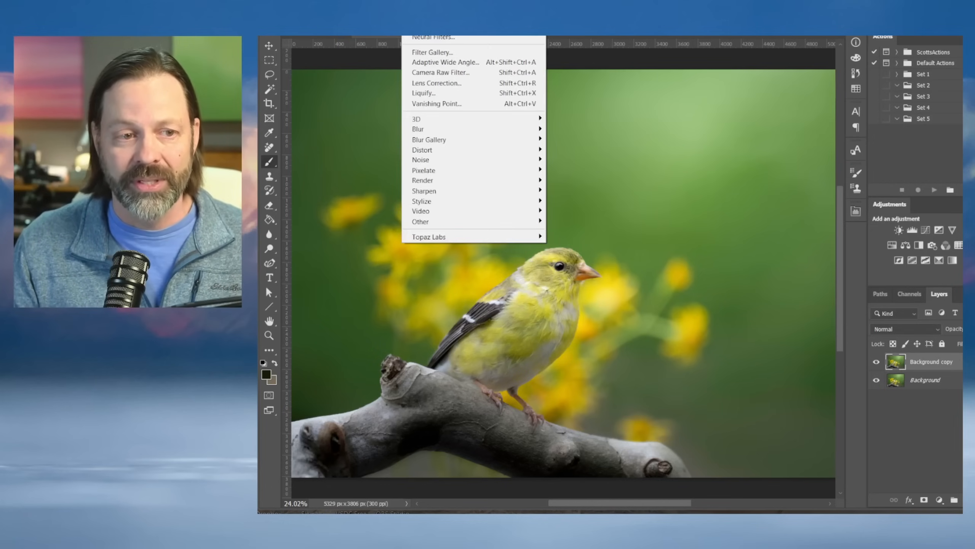
pyautogui.click(417, 79)
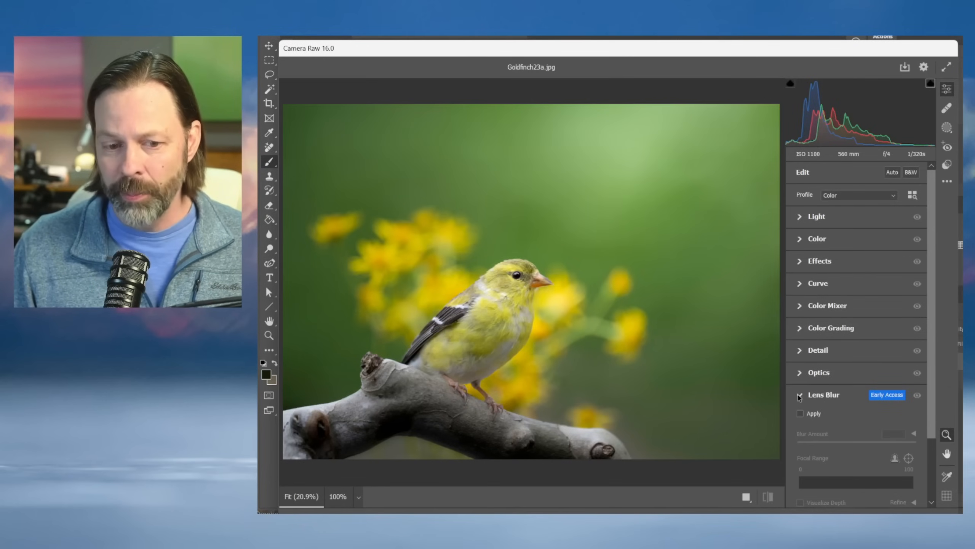
pyautogui.click(801, 413)
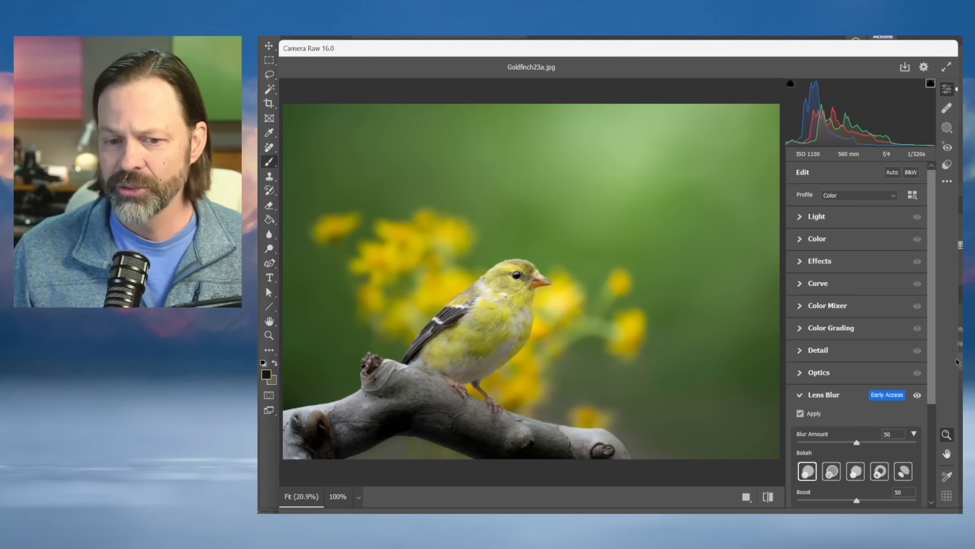
pyautogui.moveTo(934, 339); pyautogui.dragTo(931, 417)
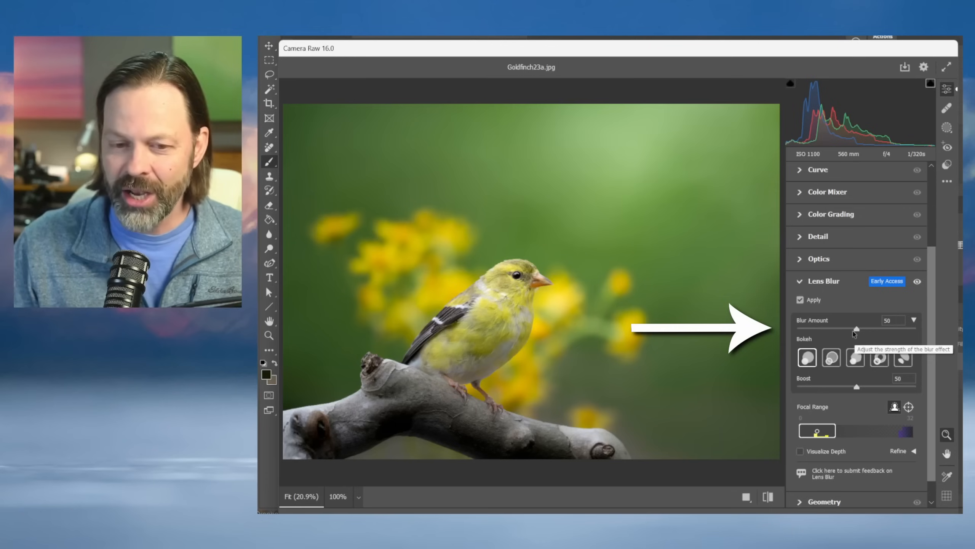
# Try Lens Blur amounts between 0 and 100, checking the background beside the goldfinch's beak and breast at 100% zoom.
pyautogui.moveTo(852, 330); pyautogui.dragTo(779, 325)
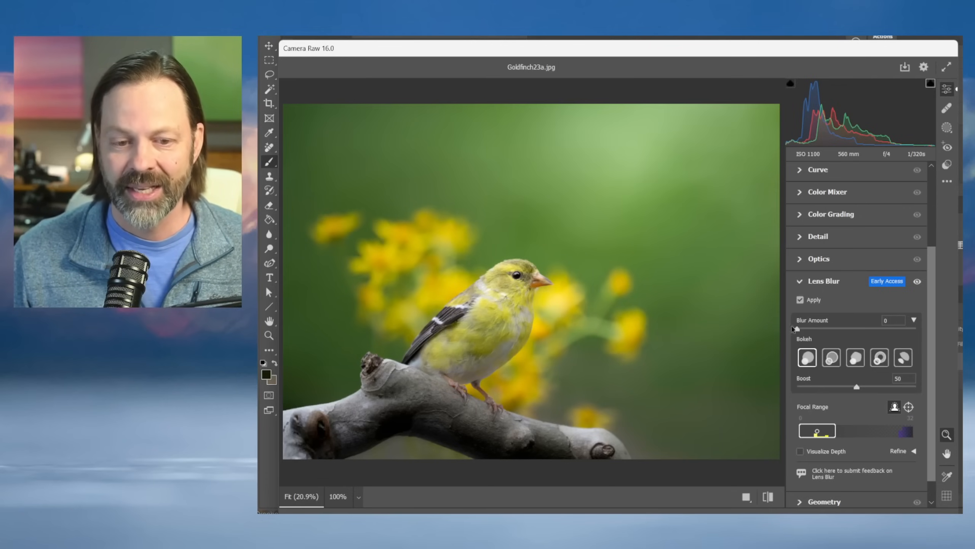
pyautogui.click(914, 329)
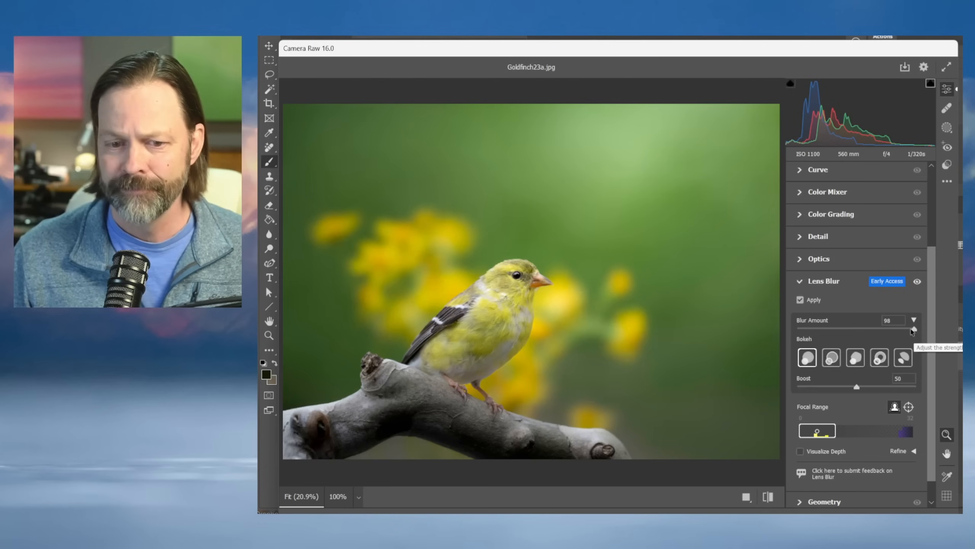
pyautogui.click(348, 496)
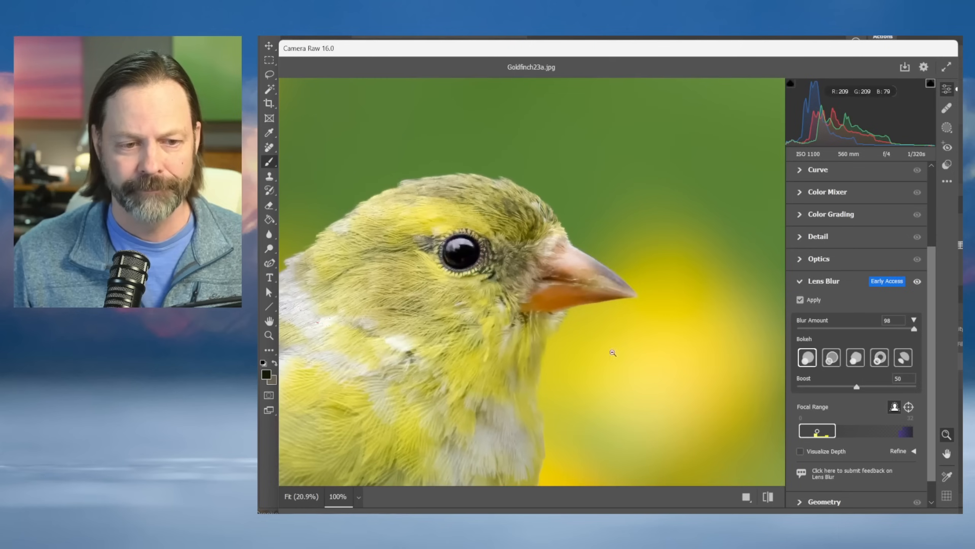
pyautogui.moveTo(616, 322); pyautogui.dragTo(447, 225)
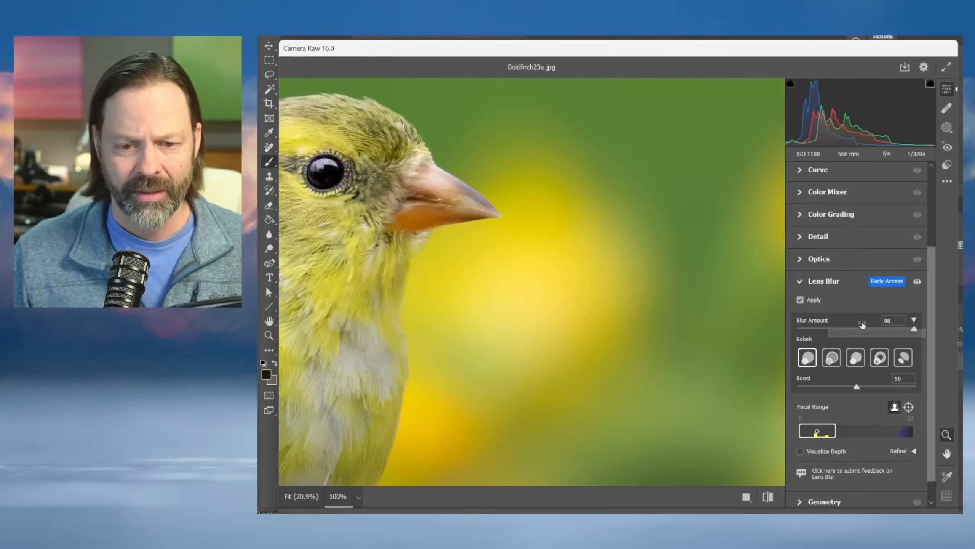
pyautogui.moveTo(915, 329); pyautogui.dragTo(779, 327)
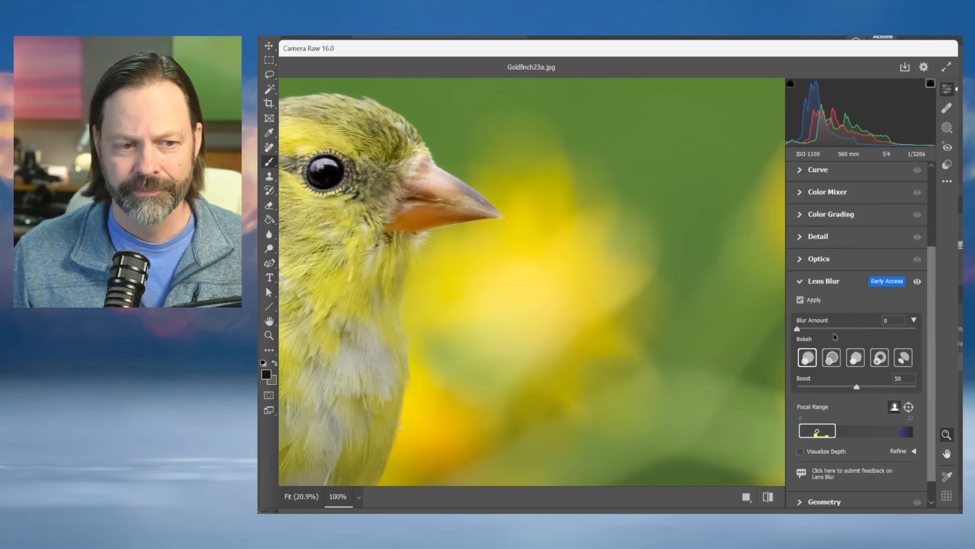
pyautogui.moveTo(799, 328); pyautogui.dragTo(951, 355)
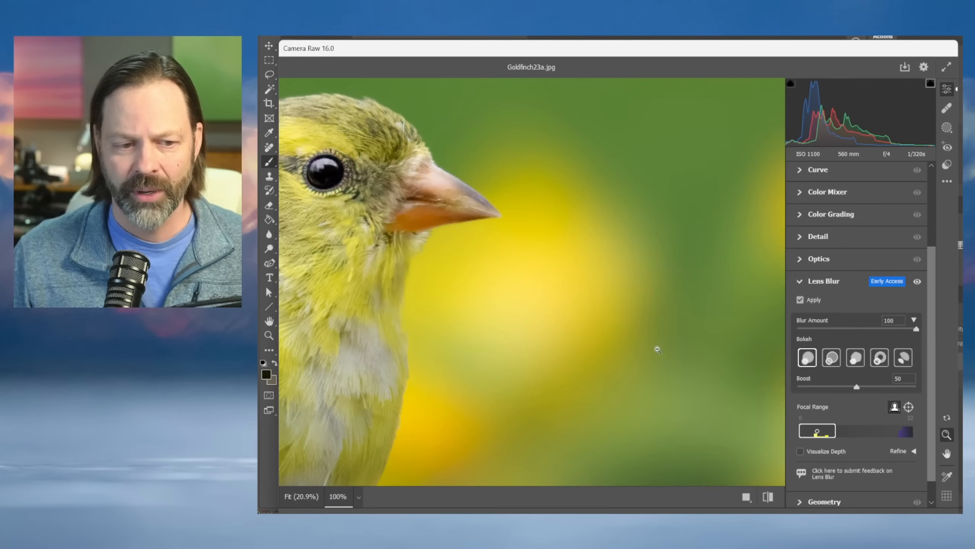
pyautogui.moveTo(655, 349); pyautogui.dragTo(669, 203)
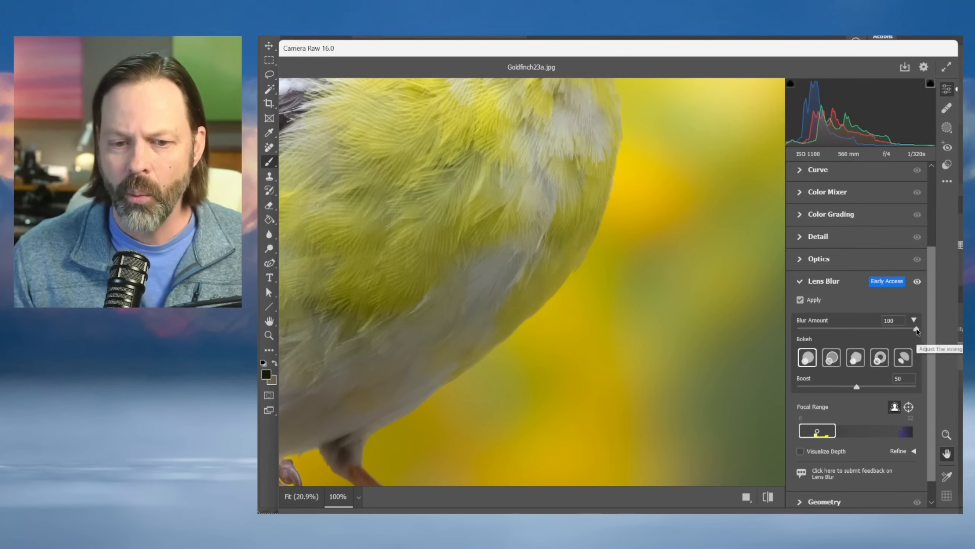
pyautogui.moveTo(918, 330); pyautogui.dragTo(927, 362)
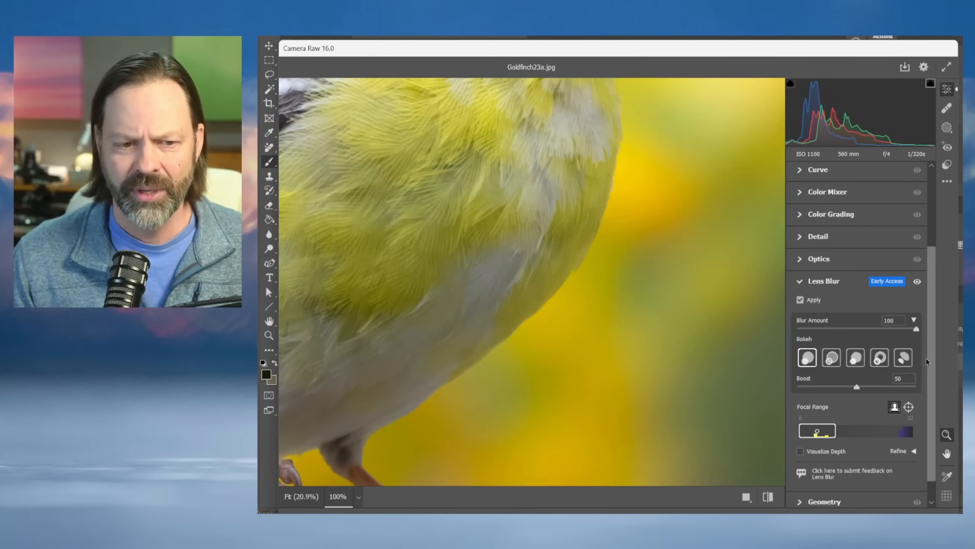
# Set the Lens Blur amount to 56 while viewing the whole goldfinch on its branch.
pyautogui.scroll(-2, 668, 288)
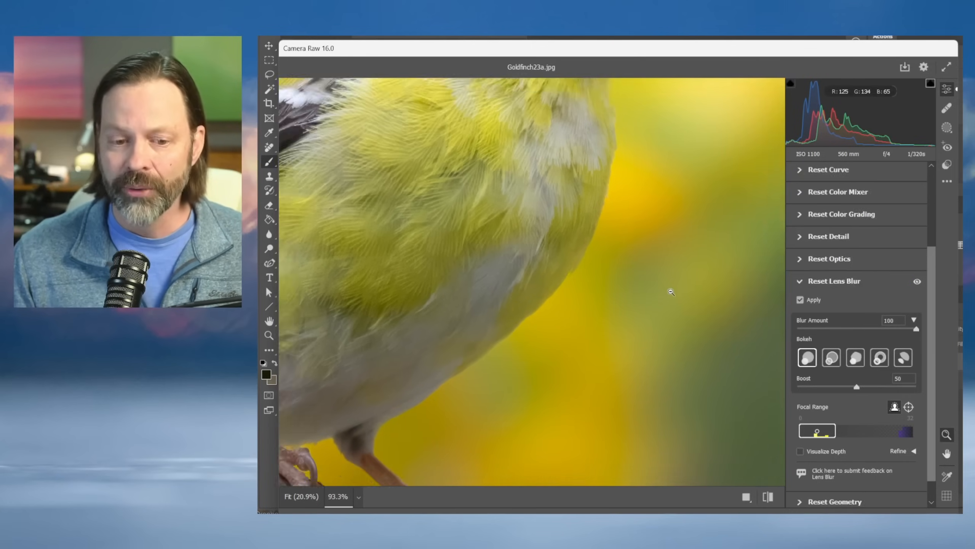
pyautogui.scroll(-5, 673, 291)
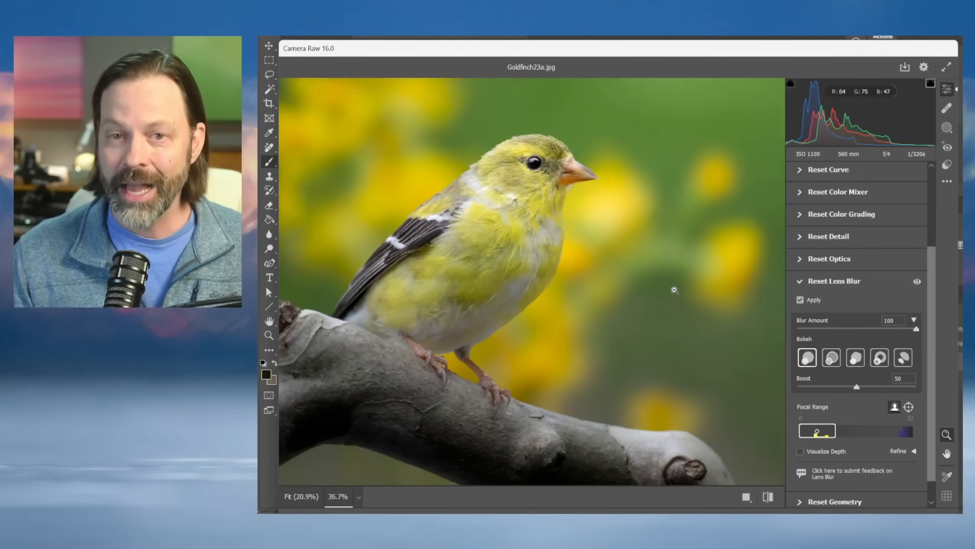
pyautogui.scroll(1, 675, 290)
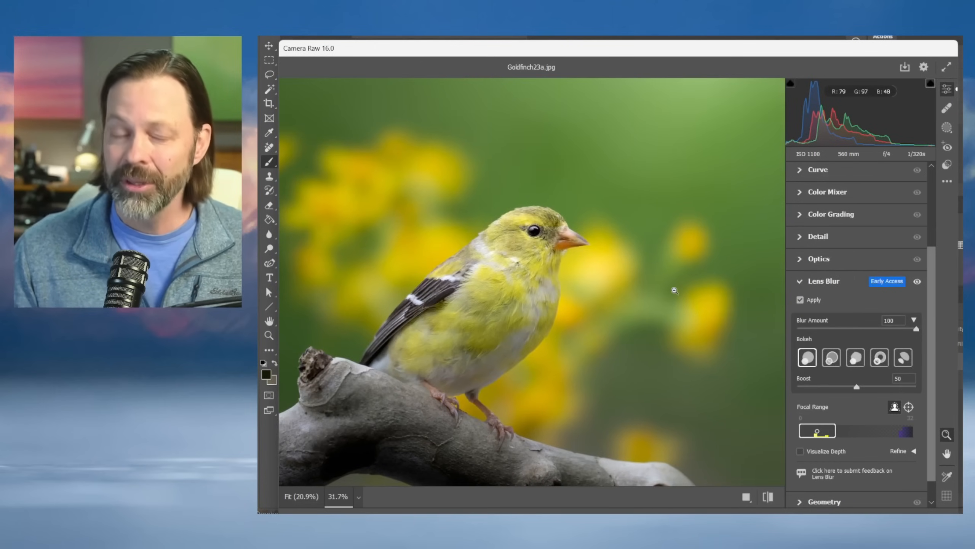
pyautogui.scroll(-4, 674, 290)
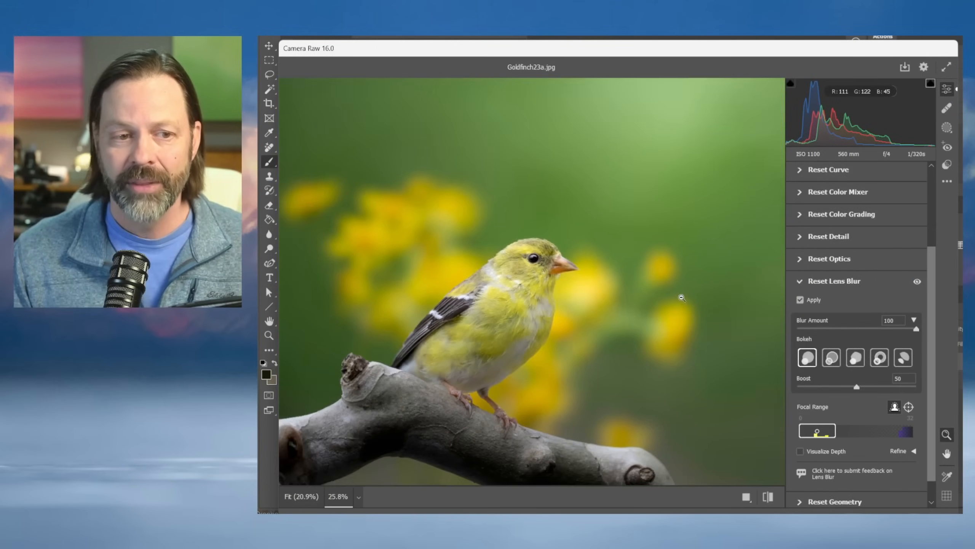
pyautogui.scroll(1, 680, 289)
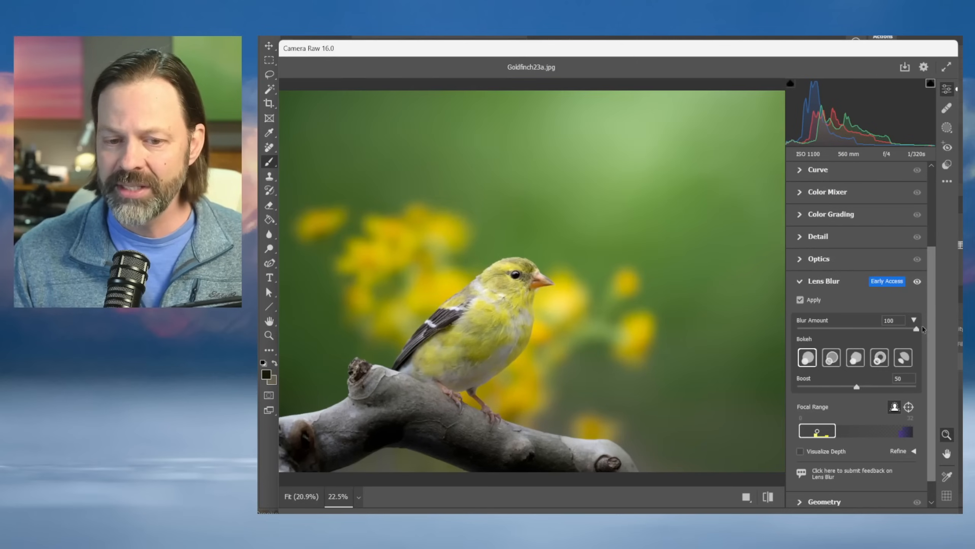
pyautogui.moveTo(916, 329); pyautogui.dragTo(863, 341)
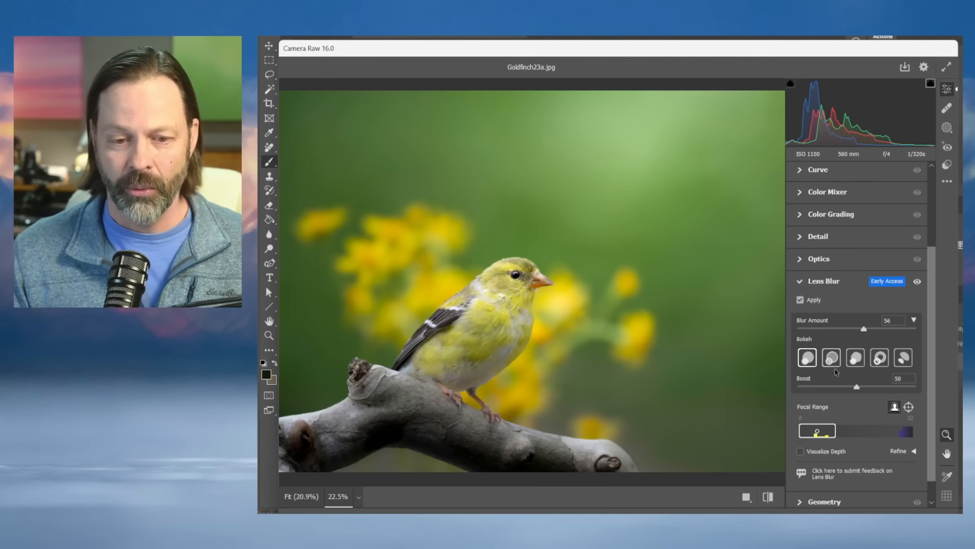
# Try the crescent-like last bokeh shape, return to the first one, test different Boost levels, and discard the goldfinch's Camera Raw Filter.
pyautogui.click(905, 360)
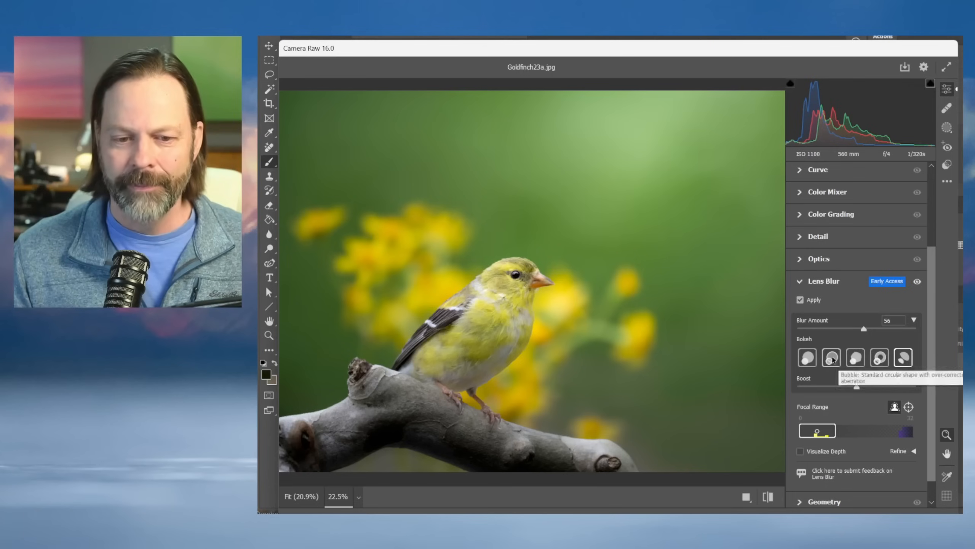
pyautogui.click(812, 360)
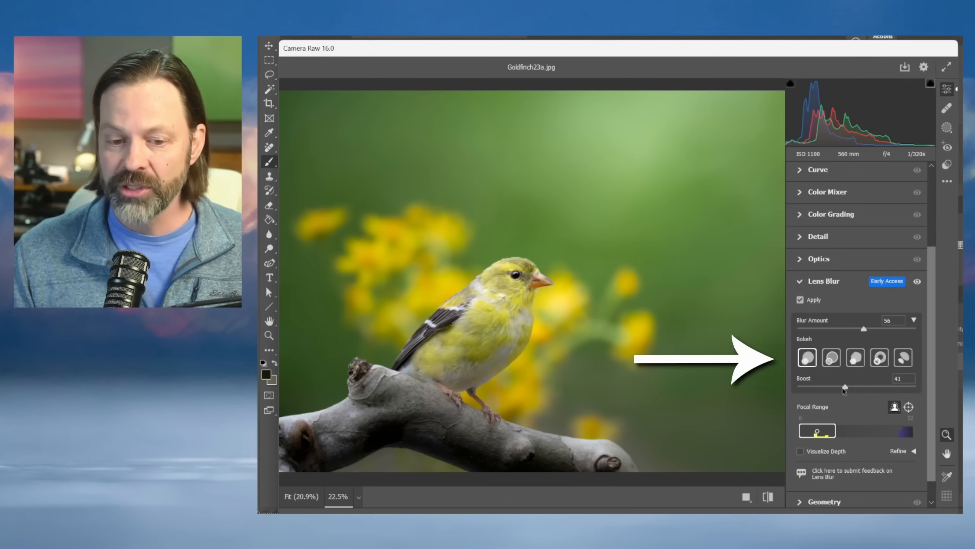
pyautogui.moveTo(857, 386)
pyautogui.mouseDown()
pyautogui.moveTo(916, 386)
pyautogui.moveTo(857, 395)
pyautogui.mouseUp()
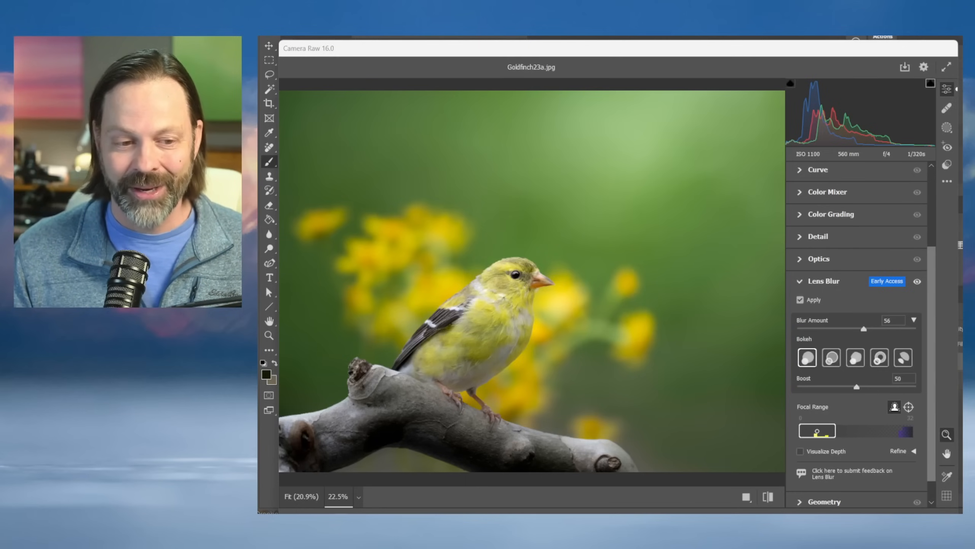
pyautogui.press('Escape')
# Switch to the flying goose photo and apply Lens Blur at amount 100 to the Background copy 3 layer through the Camera Raw Filter.
pyautogui.click(724, 186)
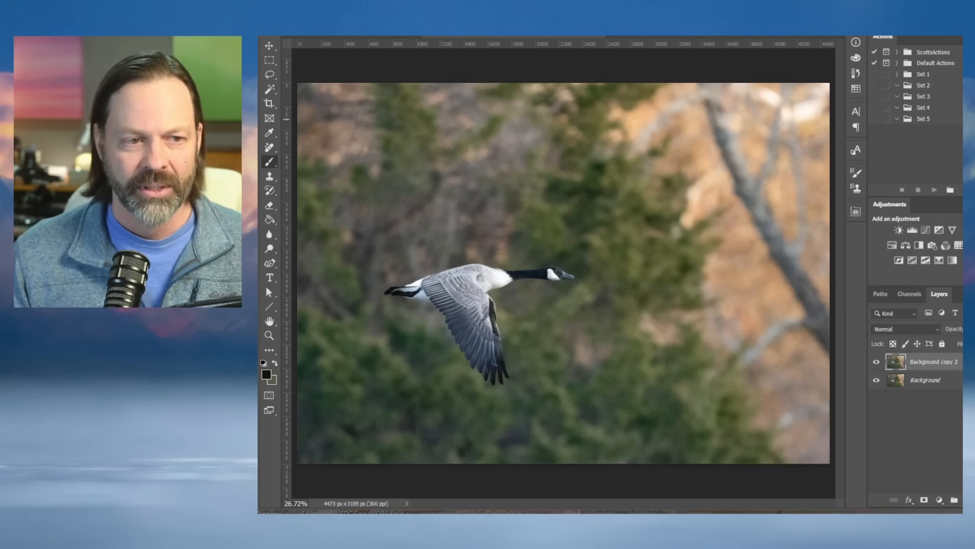
pyautogui.click(410, 4)
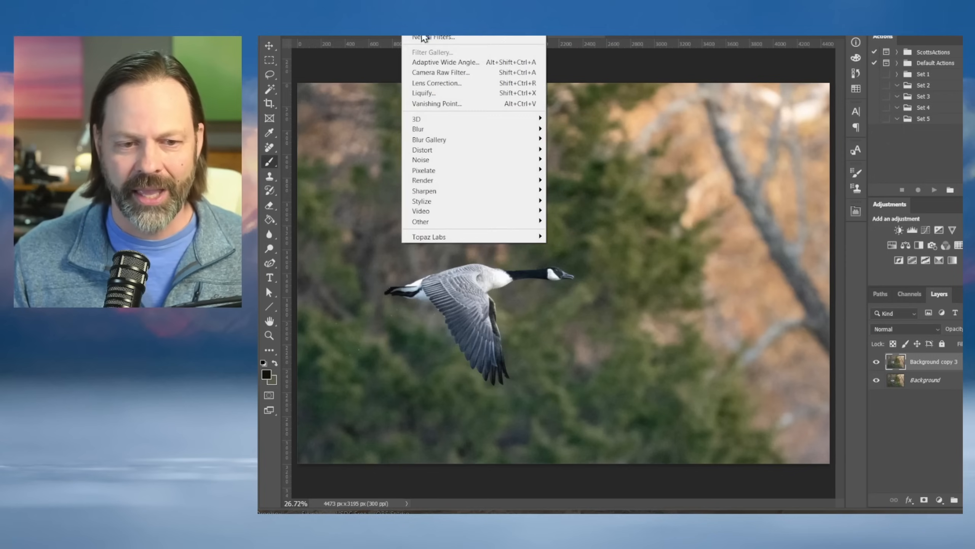
pyautogui.click(424, 74)
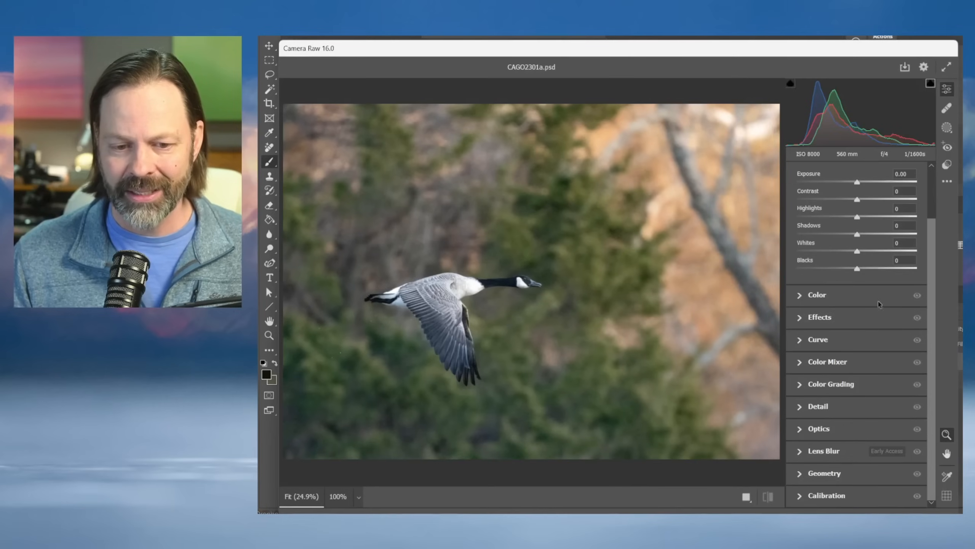
pyautogui.click(806, 453)
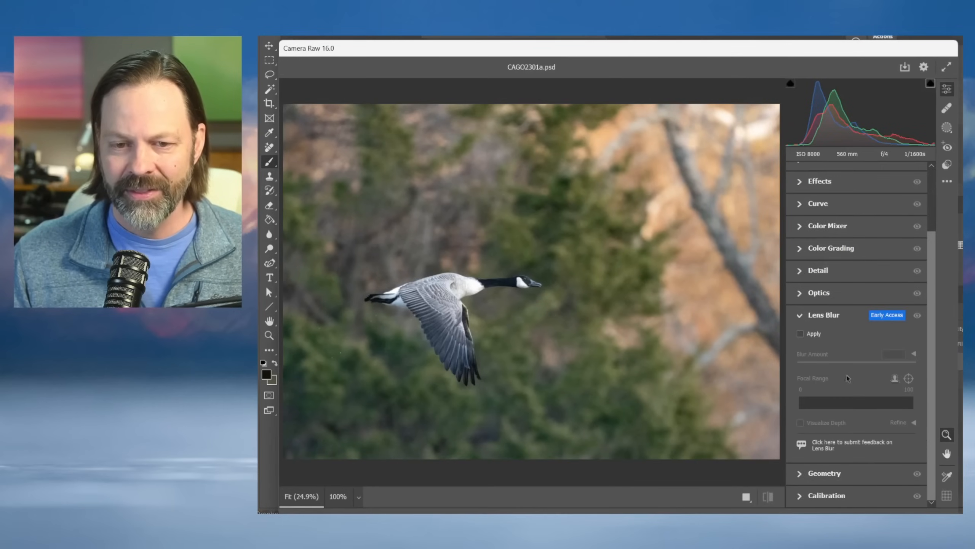
pyautogui.click(800, 334)
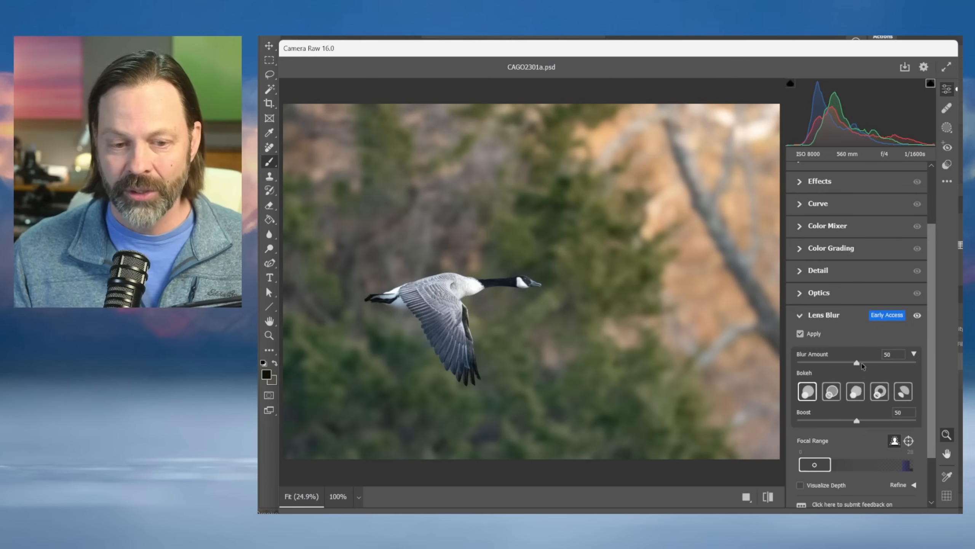
pyautogui.moveTo(861, 363); pyautogui.dragTo(932, 369)
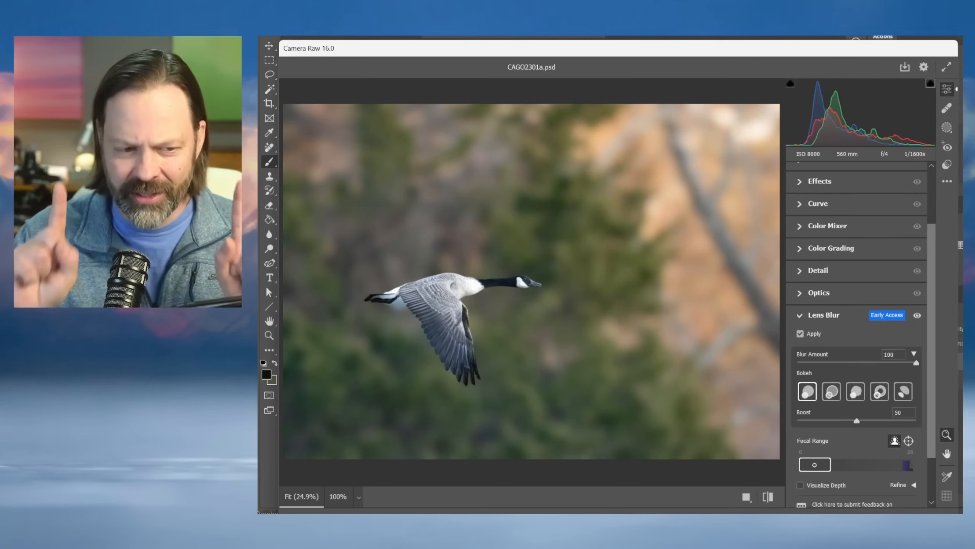
# Examine the blur edges up close around the goose's head and along its wingtip feathers.
pyautogui.click(339, 499)
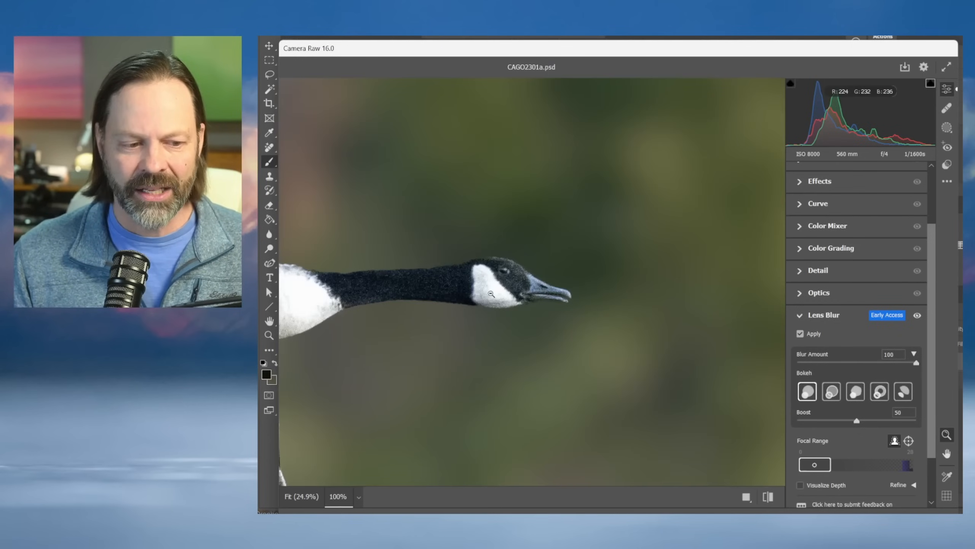
pyautogui.moveTo(433, 360); pyautogui.dragTo(476, 353)
pyautogui.press('space')
pyautogui.moveTo(436, 395); pyautogui.dragTo(675, 173)
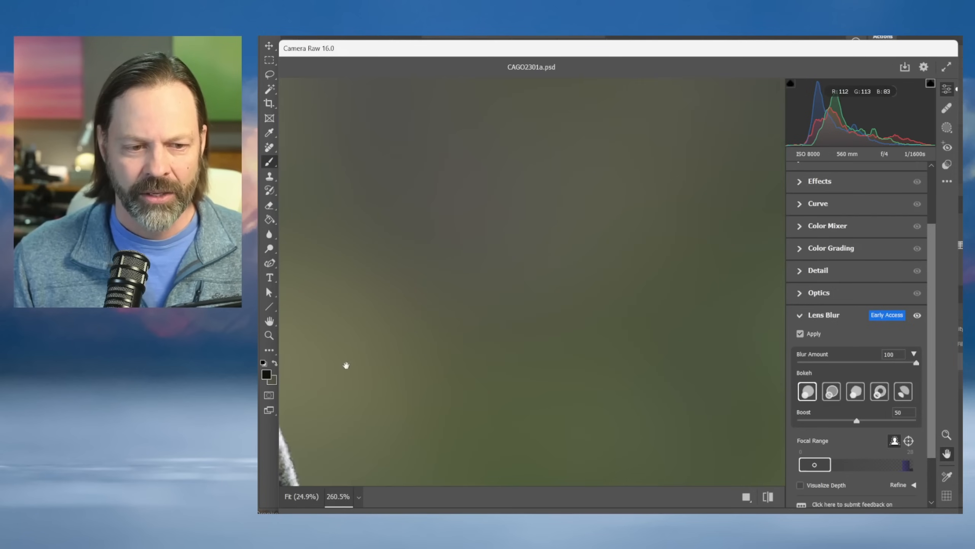
pyautogui.moveTo(322, 411); pyautogui.dragTo(637, 171)
pyautogui.moveTo(480, 399); pyautogui.dragTo(635, 145)
pyautogui.moveTo(549, 302); pyautogui.dragTo(400, 131)
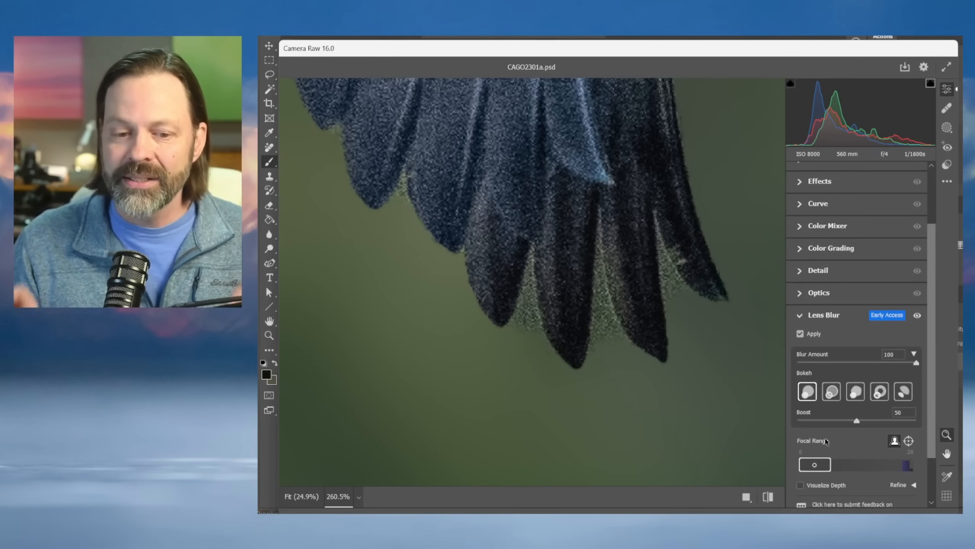
# Use Lens Blur's refining Blur brush, reduced to size 2, to blur the noisy gap between two of the goose's wingtip feathers.
pyautogui.scroll(-2, 883, 385)
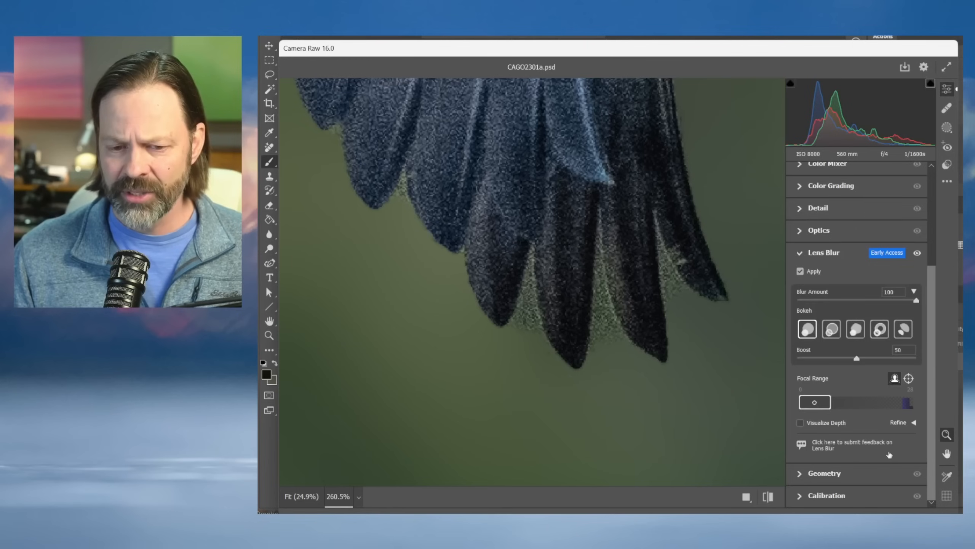
pyautogui.click(914, 423)
pyautogui.scroll(-2, 854, 405)
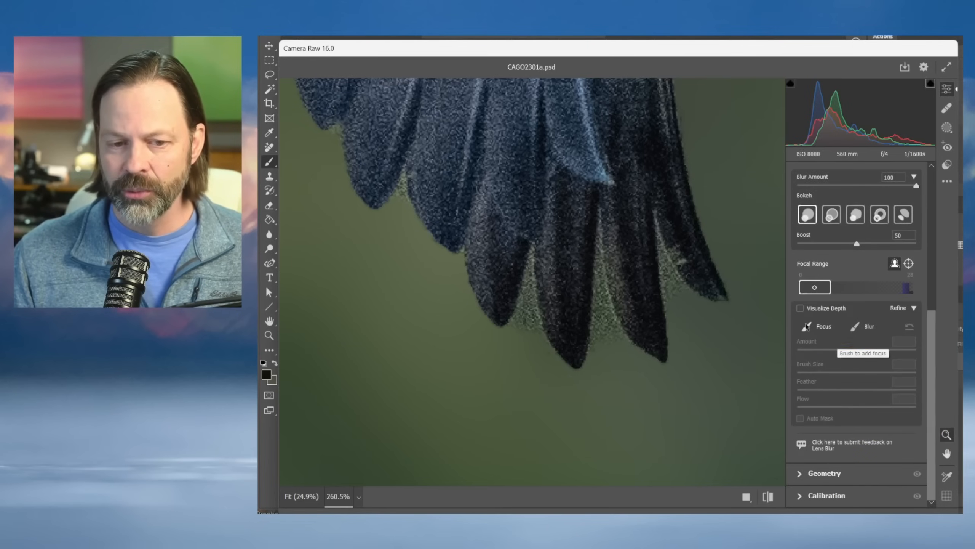
pyautogui.click(868, 331)
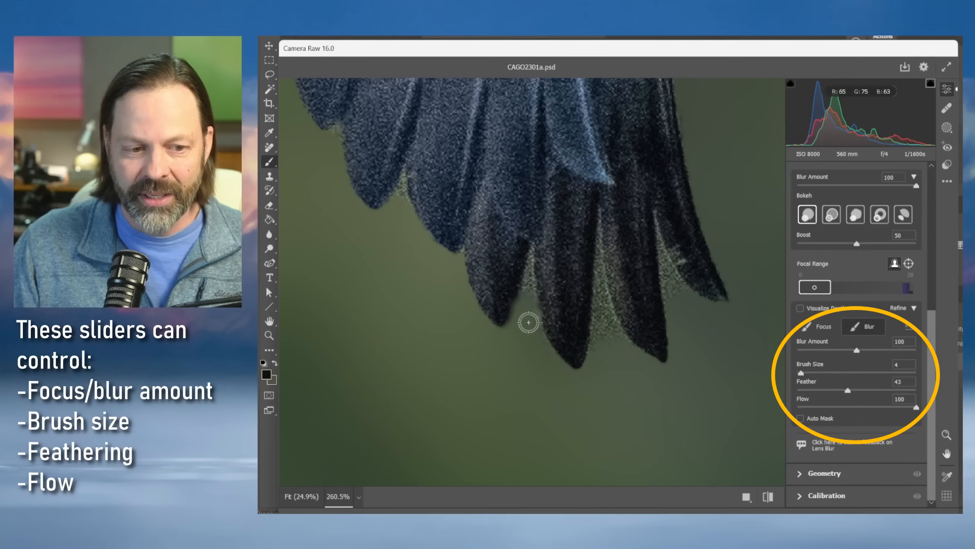
pyautogui.press('[')
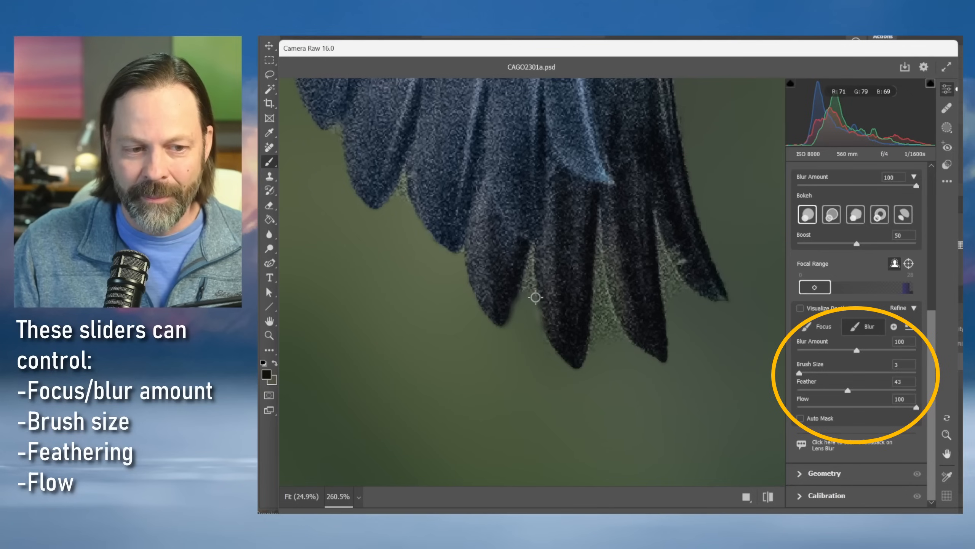
pyautogui.press('[')
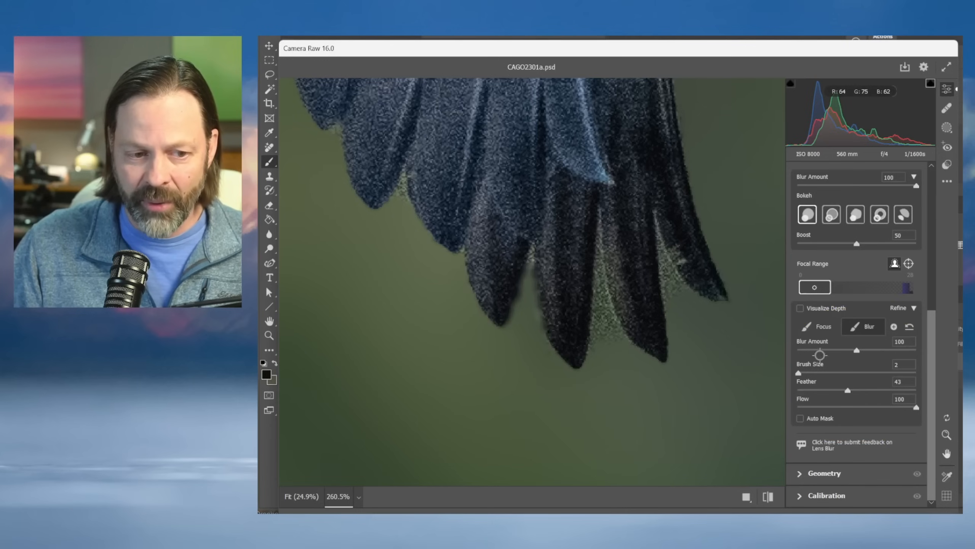
# Restore the blurred feather edge with the Focus brush and paint blur into the remaining noisy gaps between the wingtip feathers.
pyautogui.click(819, 328)
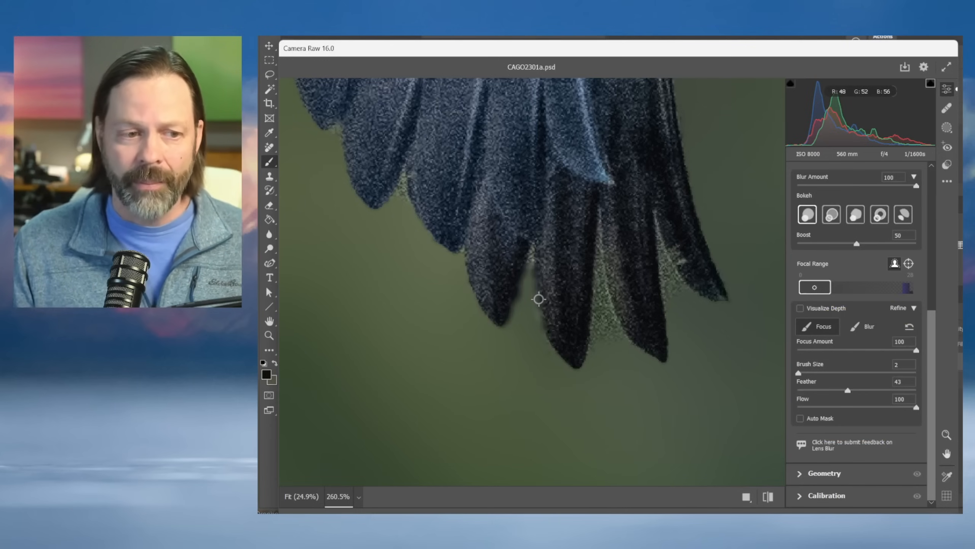
pyautogui.moveTo(545, 326); pyautogui.dragTo(537, 284)
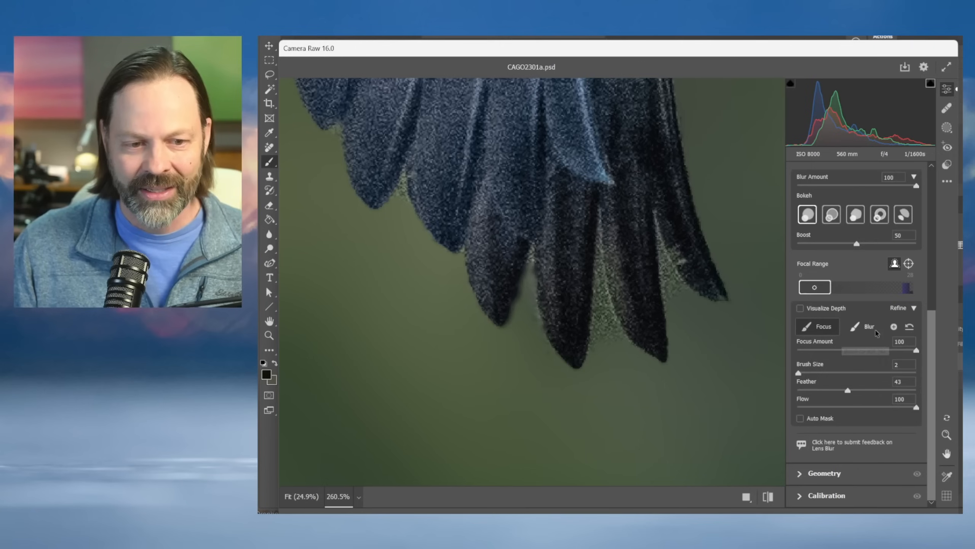
pyautogui.click(857, 330)
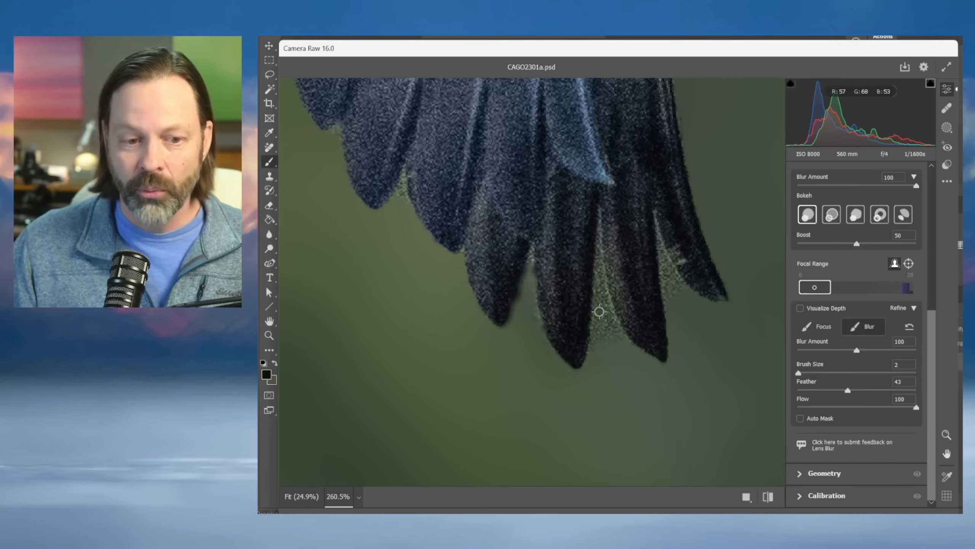
pyautogui.moveTo(590, 371)
pyautogui.mouseDown()
pyautogui.moveTo(609, 306)
pyautogui.moveTo(600, 290)
pyautogui.moveTo(623, 350)
pyautogui.moveTo(601, 319)
pyautogui.moveTo(599, 283)
pyautogui.moveTo(590, 348)
pyautogui.mouseUp()
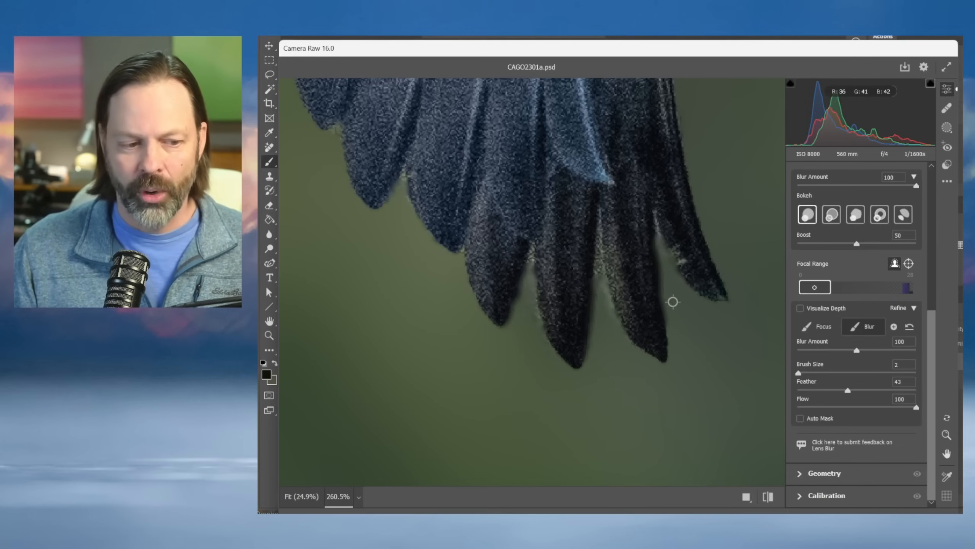
# Inspect the refined blur on the whole goose and at 260.5% zoom along its head, neck and wing.
pyautogui.click(294, 498)
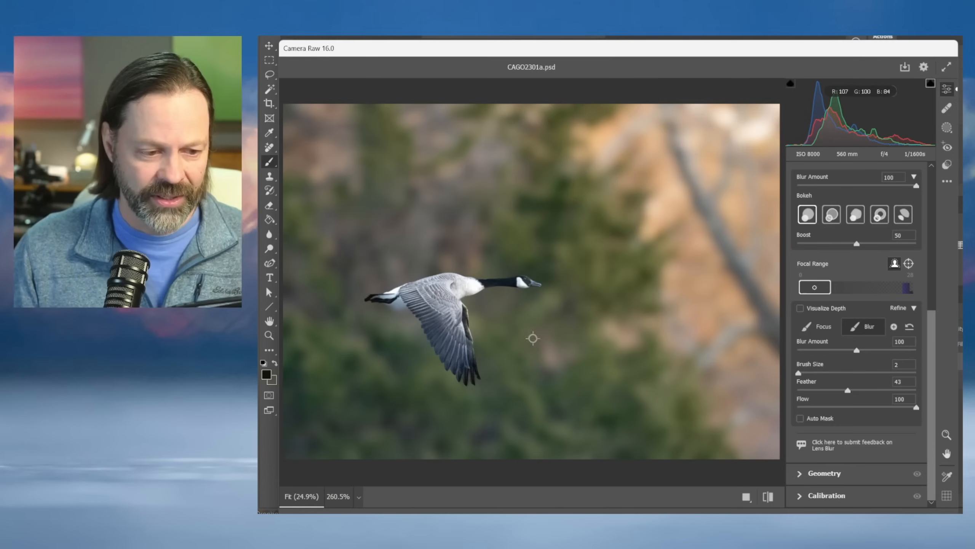
pyautogui.click(338, 496)
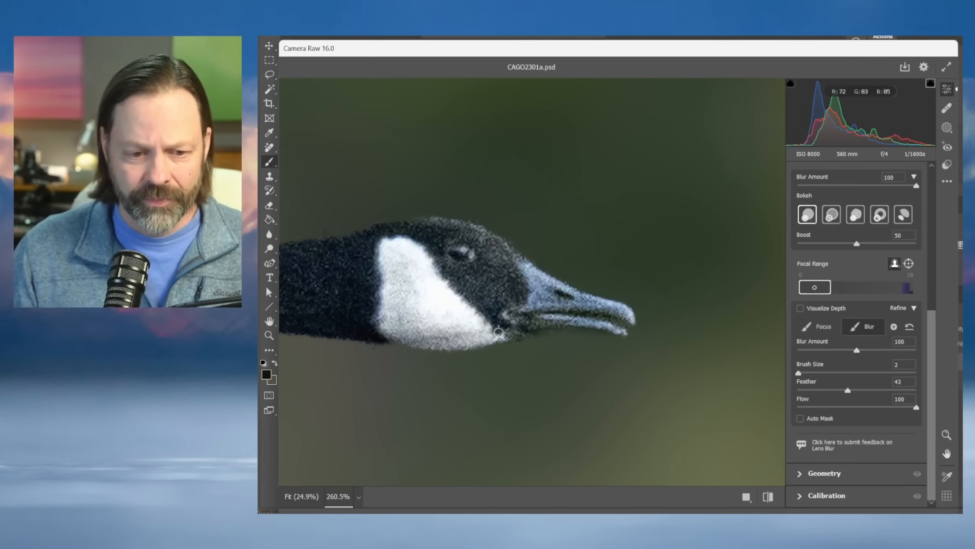
pyautogui.press('space')
pyautogui.moveTo(525, 325)
pyautogui.mouseDown()
pyautogui.moveTo(604, 335)
pyautogui.moveTo(576, 313)
pyautogui.mouseUp()
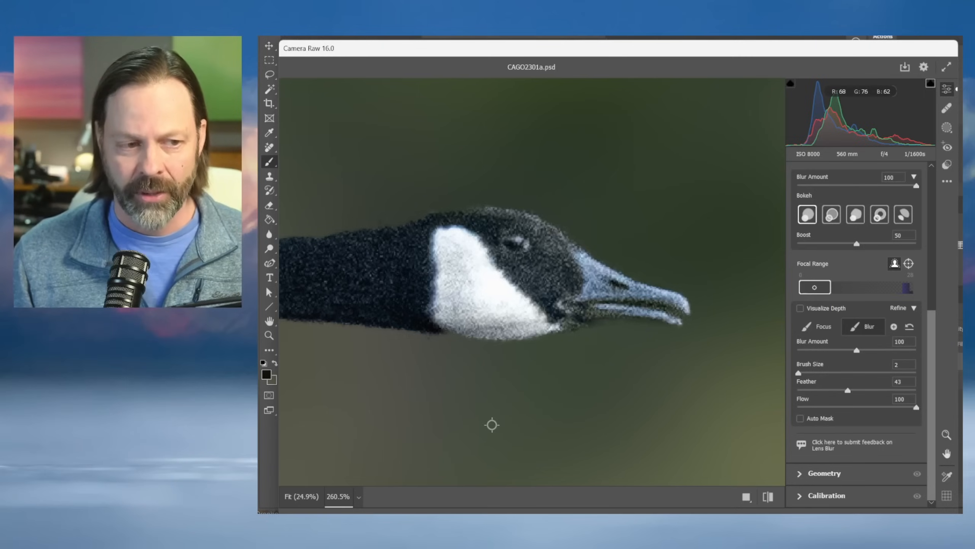
pyautogui.press('space')
pyautogui.moveTo(455, 426); pyautogui.dragTo(642, 310)
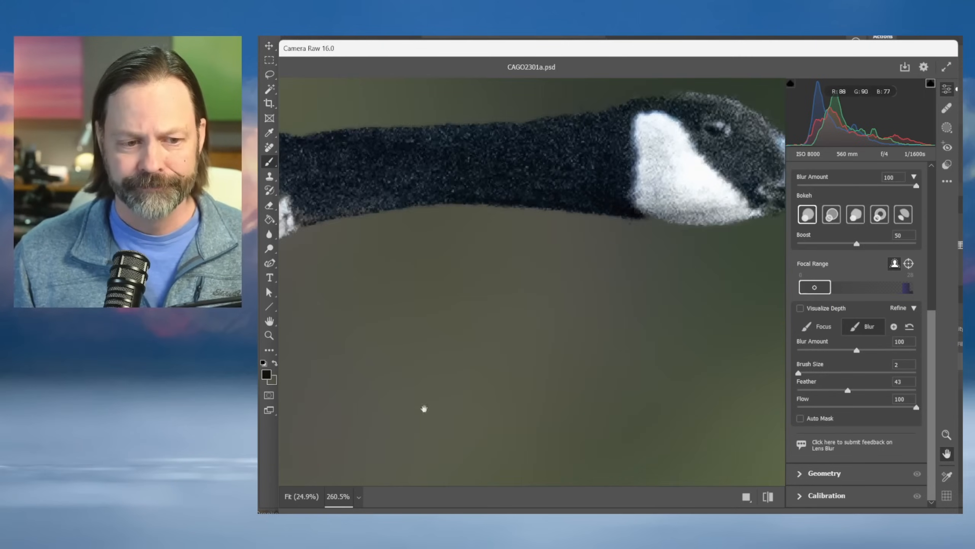
pyautogui.moveTo(425, 409); pyautogui.dragTo(691, 235)
pyautogui.moveTo(463, 346); pyautogui.dragTo(534, 327)
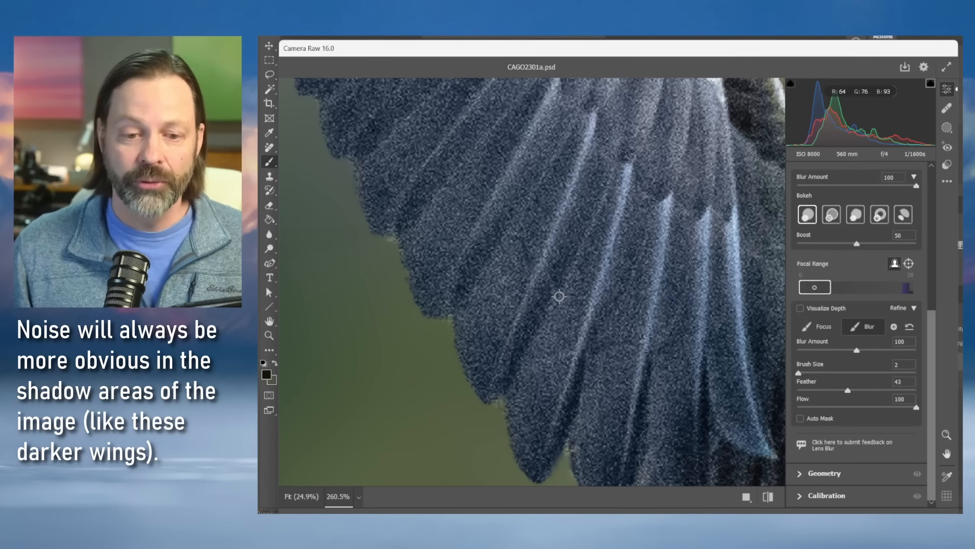
pyautogui.click(293, 497)
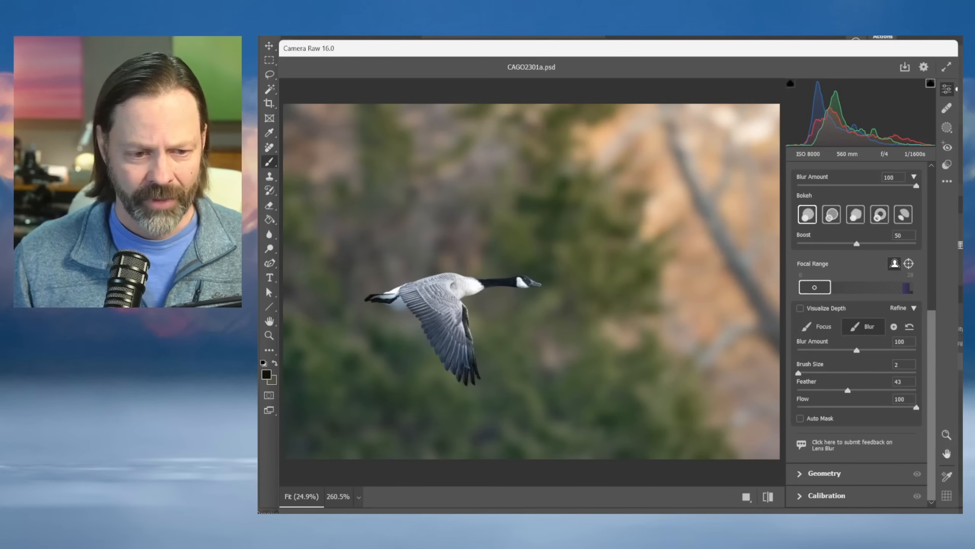
# Accept the Camera Raw Filter and compare the blurred Background copy 3 with the original around the goose's wing feathers.
pyautogui.press('Return')
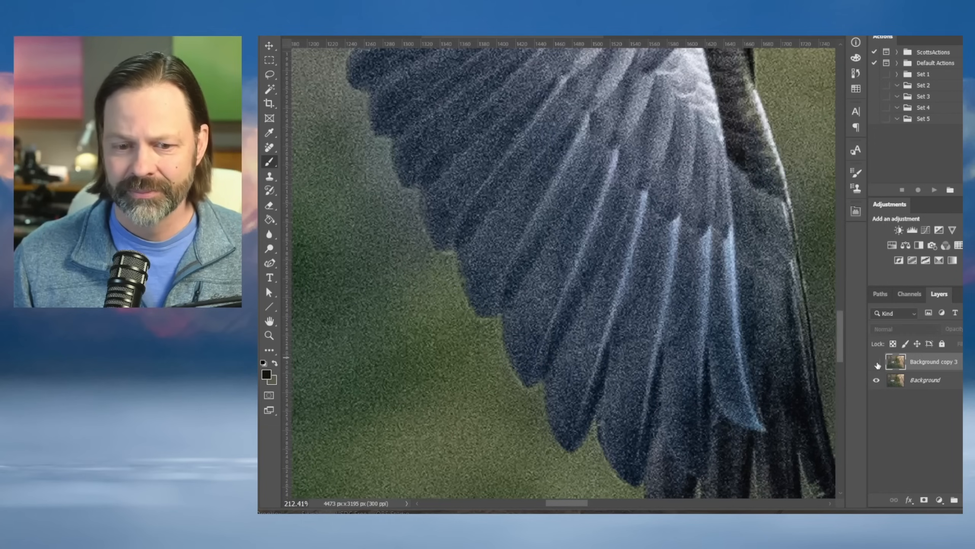
pyautogui.click(877, 364)
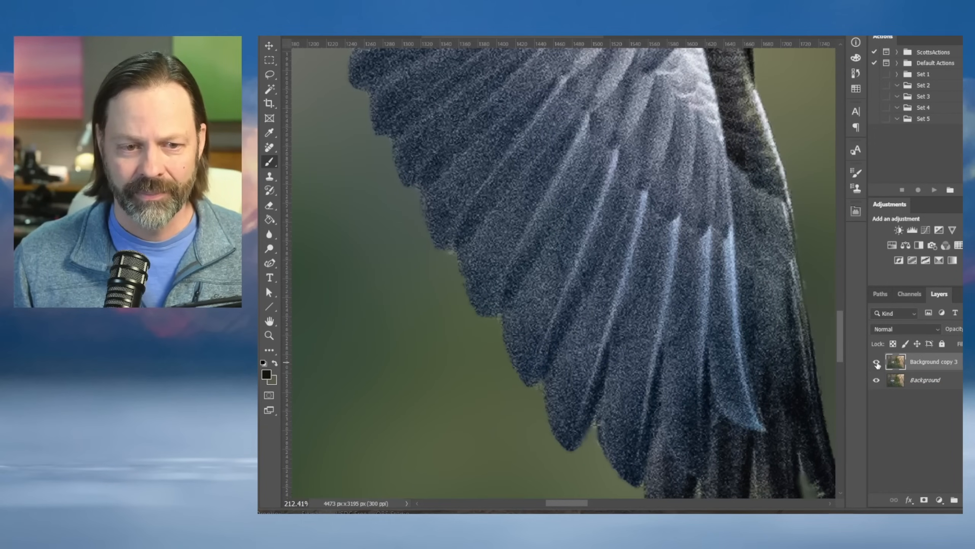
pyautogui.click(877, 364)
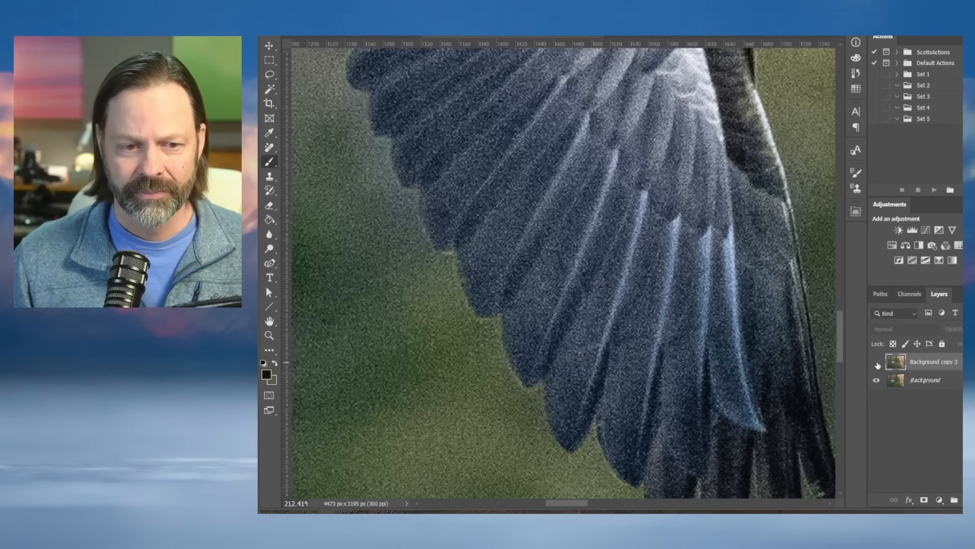
pyautogui.click(877, 364)
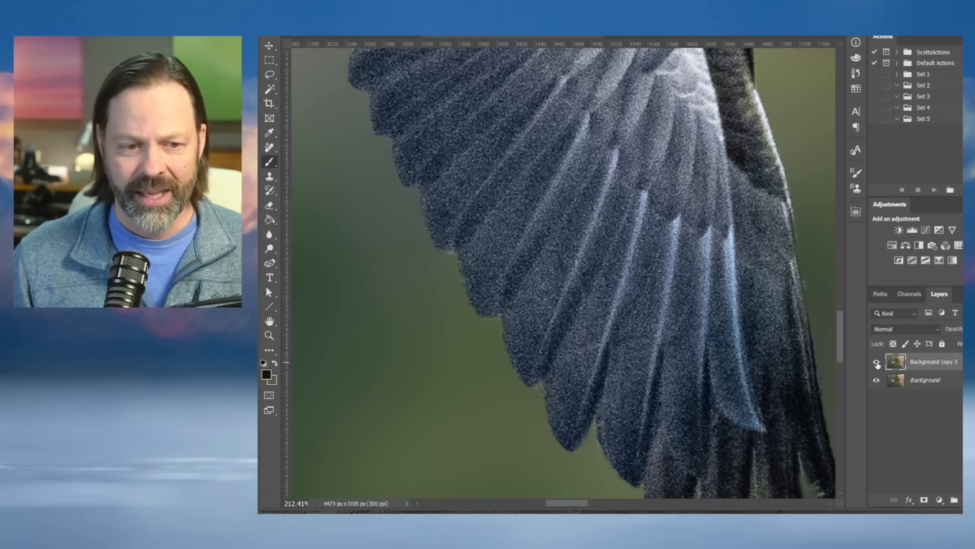
pyautogui.hotkey('ctrl', '0')
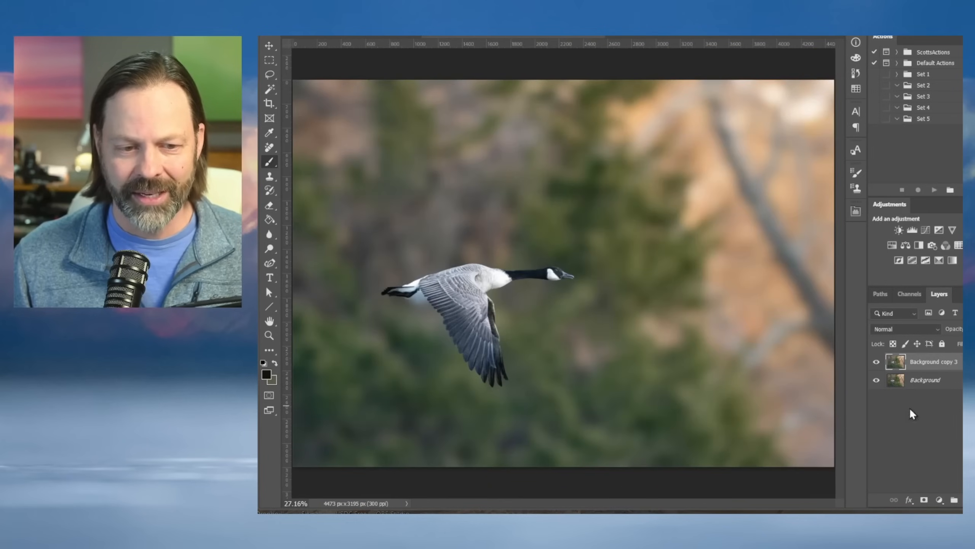
# Switch to the photo of the black and orange bird on a mossy log and open the Camera Raw Filter on its Background copy layer.
pyautogui.click(643, 36)
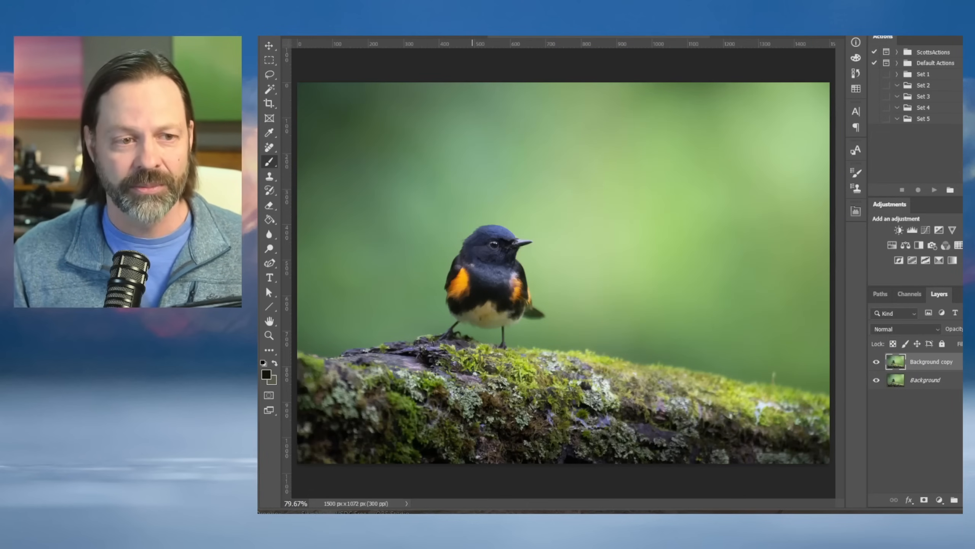
pyautogui.click(411, 36)
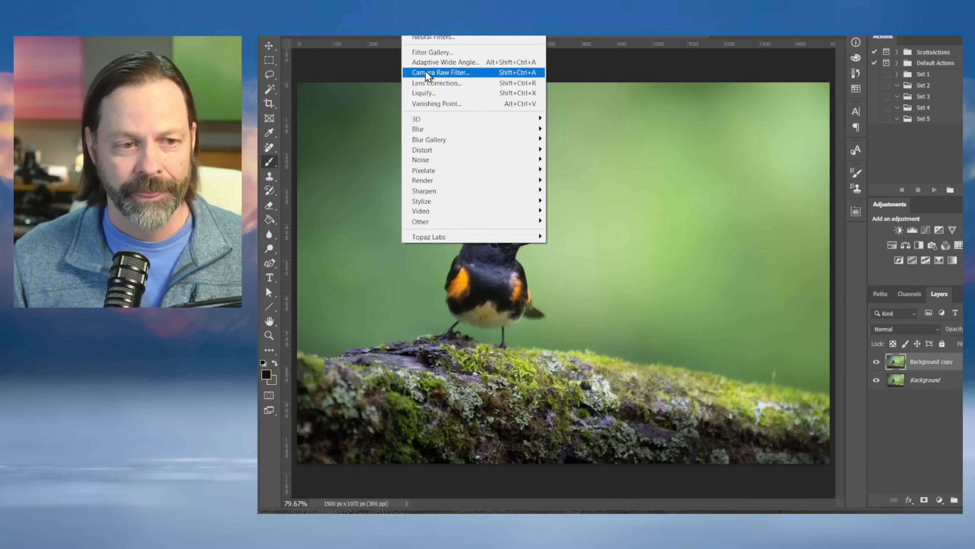
pyautogui.click(427, 74)
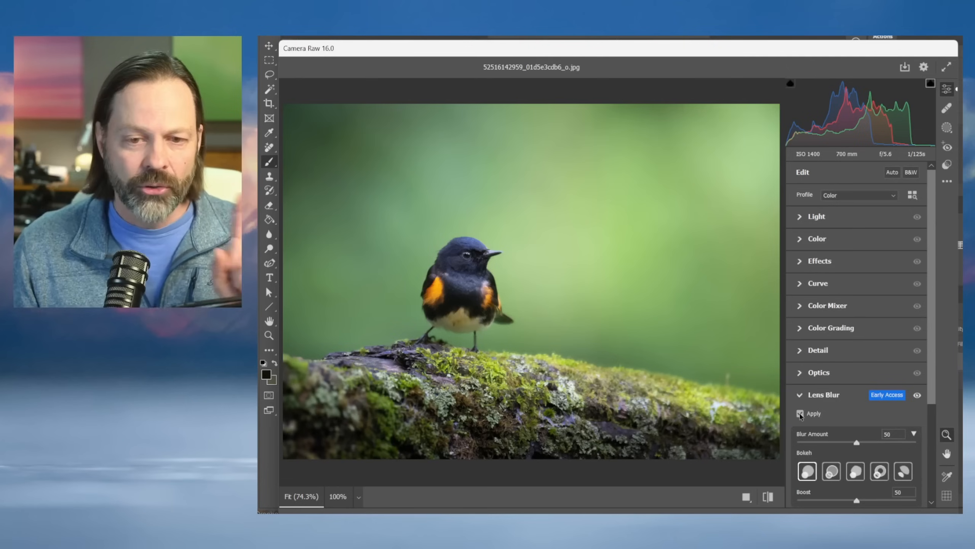
# Turn on Visualize Depth for the Lens Blur and pick the bird's head as the focal point.
pyautogui.scroll(-4, 826, 358)
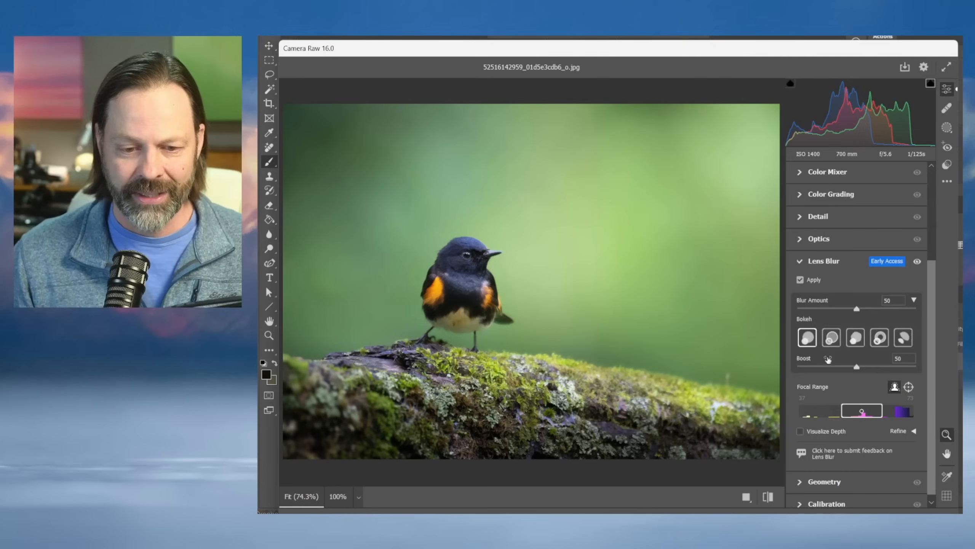
pyautogui.click(801, 431)
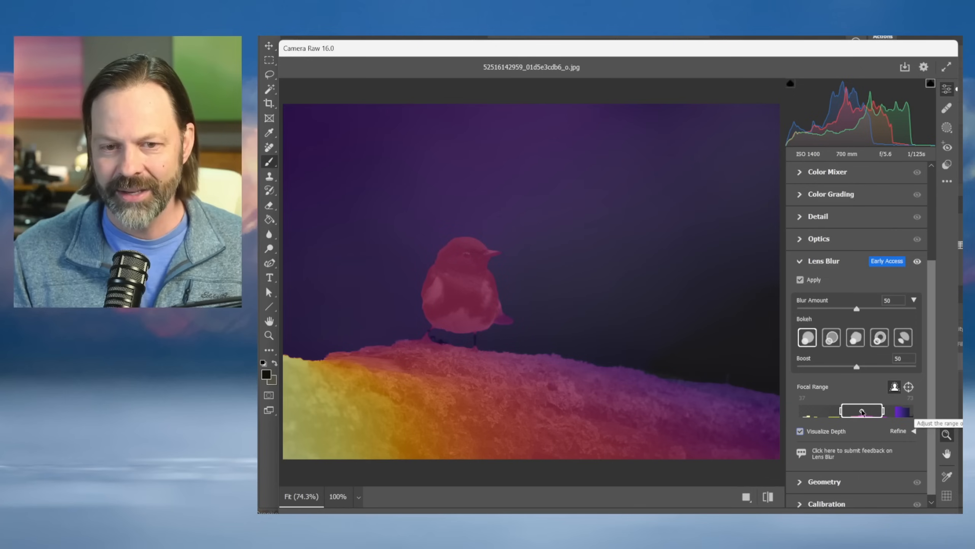
pyautogui.click(909, 387)
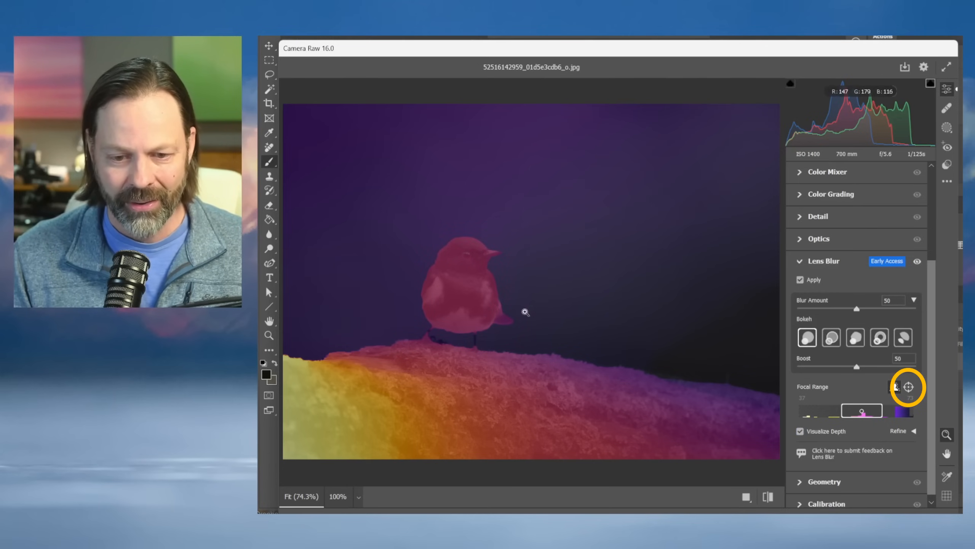
pyautogui.click(465, 256)
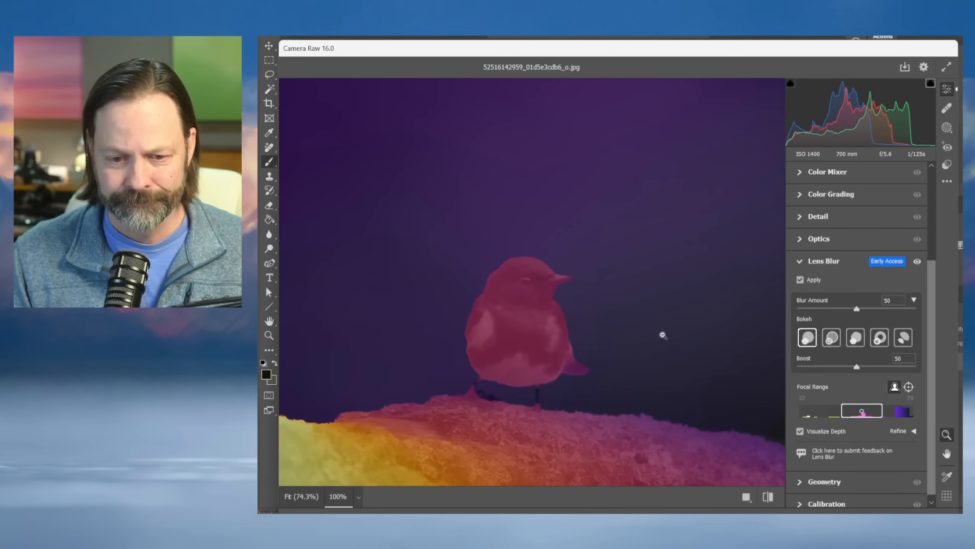
pyautogui.click(907, 388)
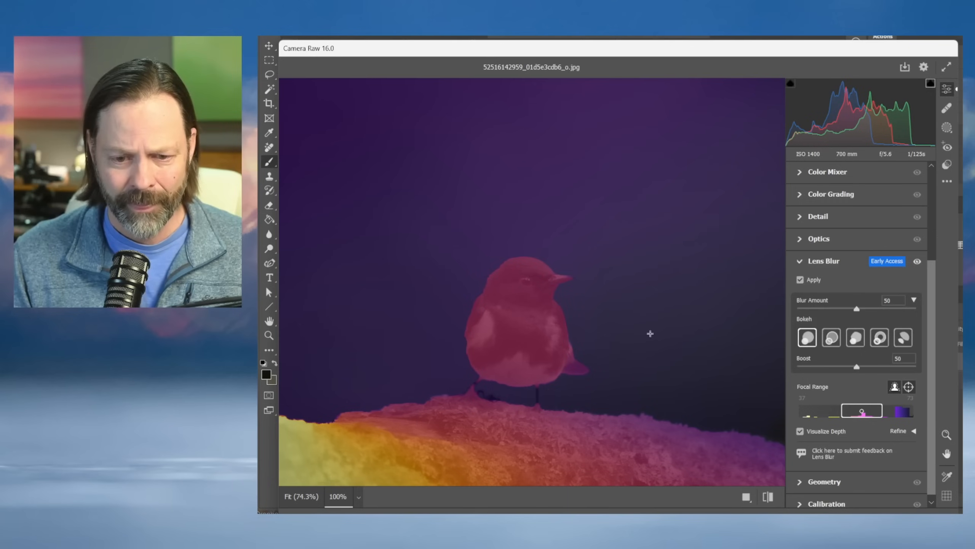
pyautogui.click(524, 282)
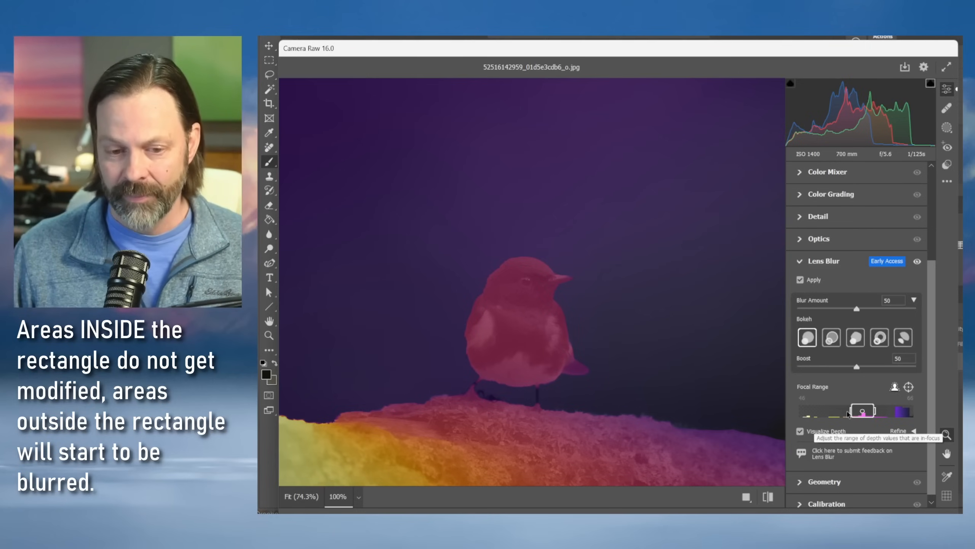
# Extend the focal range to the farthest depths, narrow it around the bird's depth, and turn off Visualize Depth.
pyautogui.moveTo(849, 414); pyautogui.dragTo(875, 411)
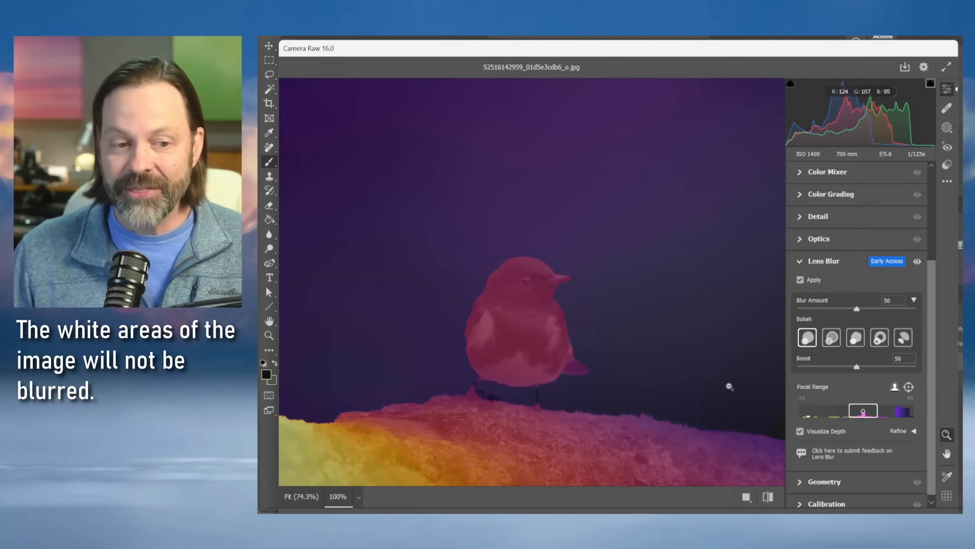
pyautogui.click(301, 496)
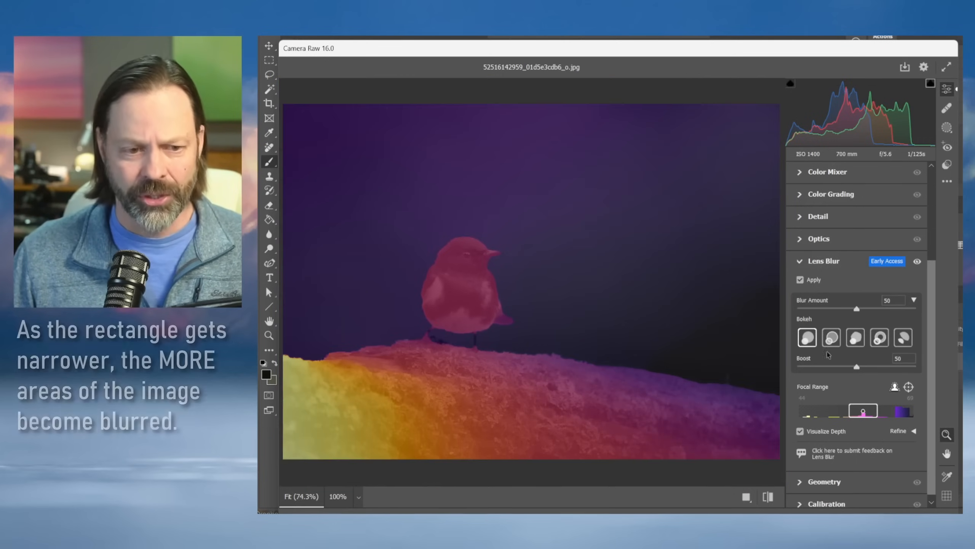
pyautogui.moveTo(849, 411)
pyautogui.mouseDown()
pyautogui.moveTo(793, 411)
pyautogui.moveTo(913, 416)
pyautogui.mouseUp()
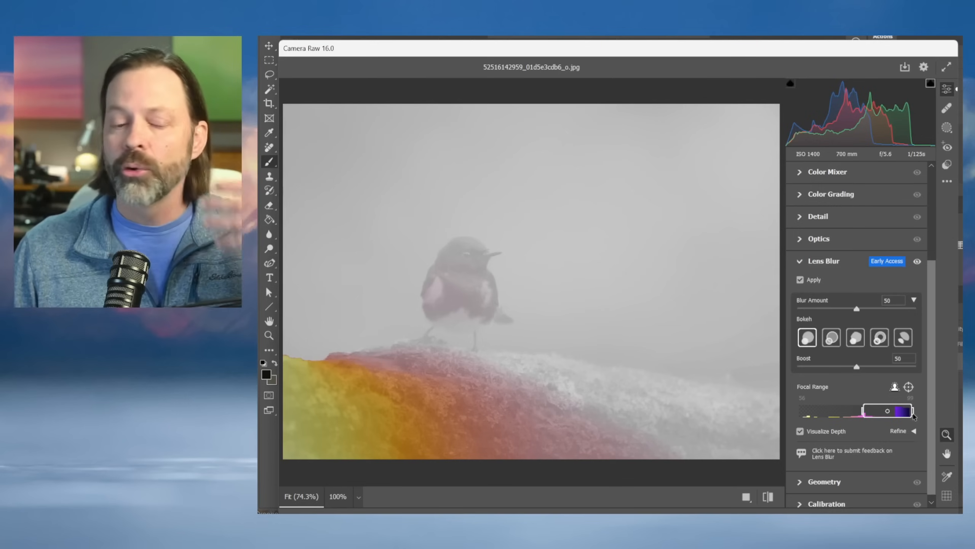
pyautogui.moveTo(913, 415); pyautogui.dragTo(915, 414)
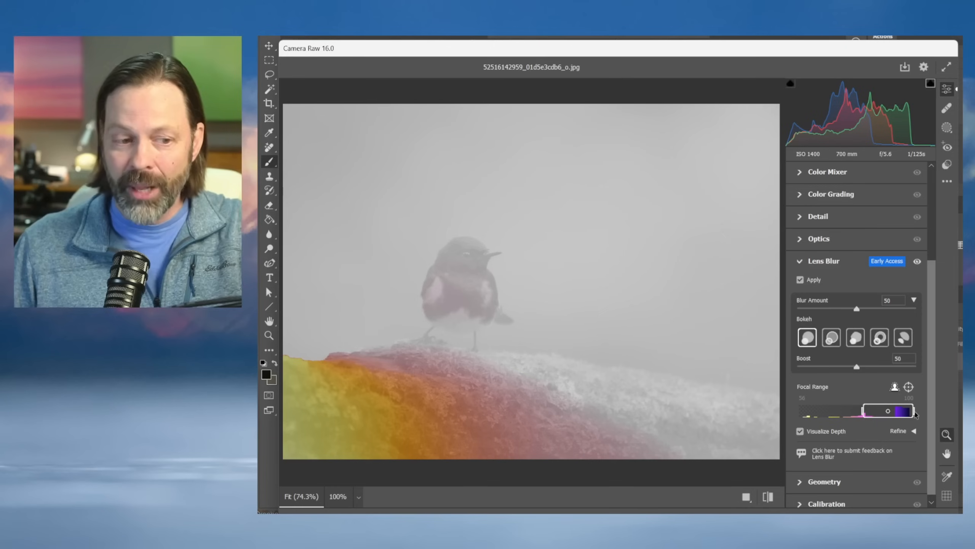
pyautogui.moveTo(915, 414); pyautogui.dragTo(881, 412)
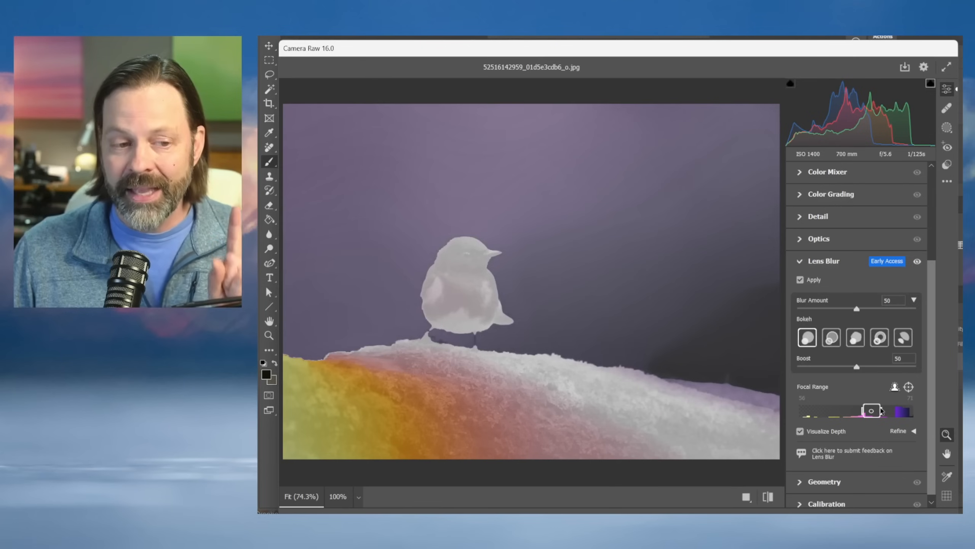
pyautogui.moveTo(881, 412); pyautogui.dragTo(880, 411)
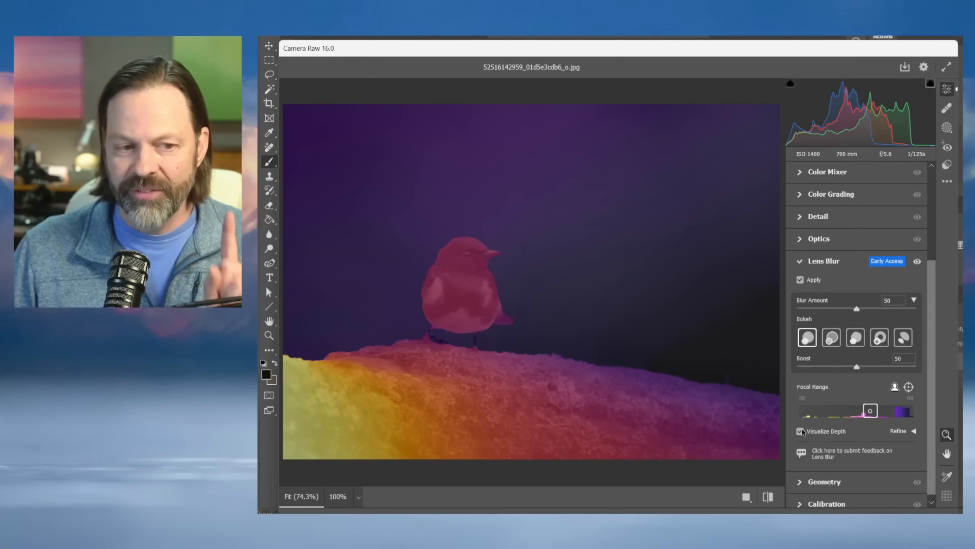
pyautogui.click(800, 431)
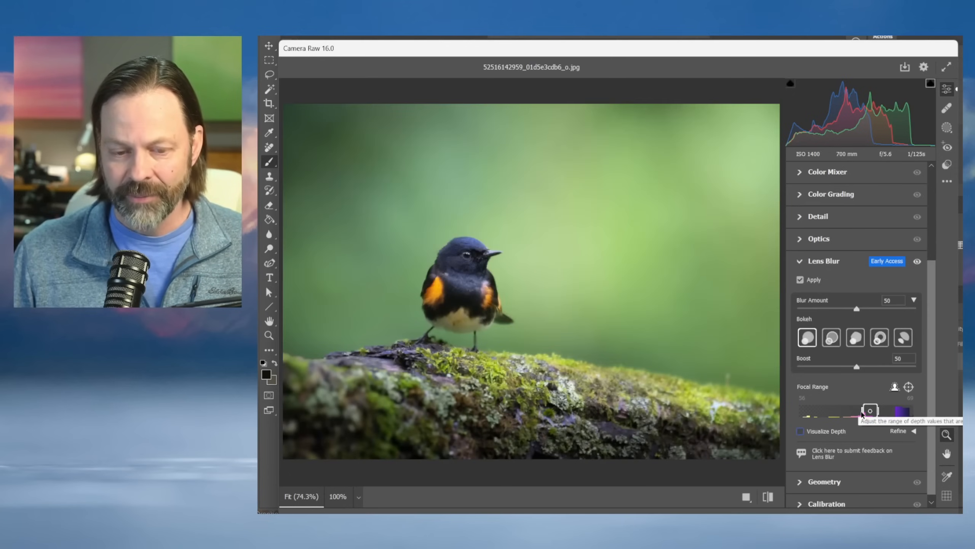
# Shift the narrow focal range toward nearer depths and inspect the blur on the mossy log.
pyautogui.moveTo(861, 413)
pyautogui.mouseDown()
pyautogui.moveTo(802, 414)
pyautogui.moveTo(847, 408)
pyautogui.mouseUp()
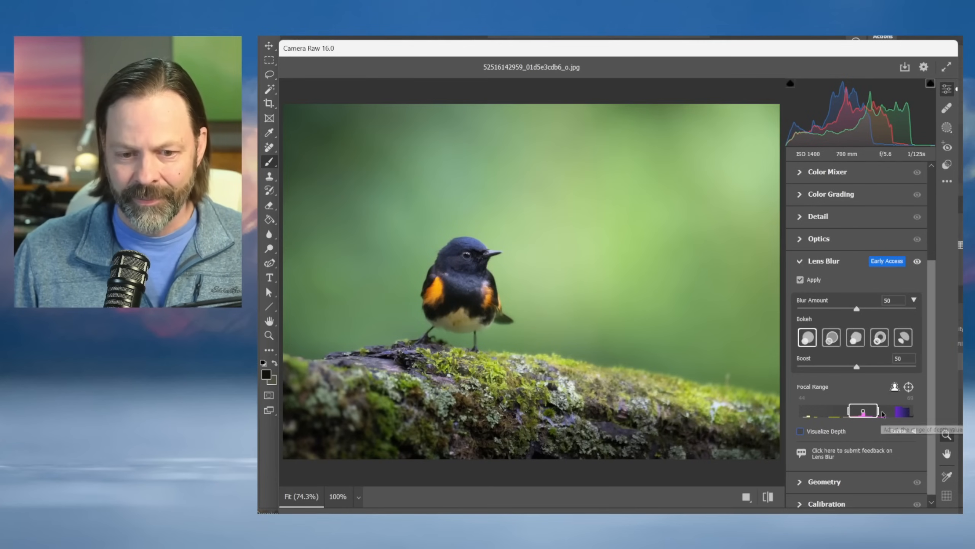
pyautogui.moveTo(879, 411)
pyautogui.mouseDown()
pyautogui.moveTo(922, 412)
pyautogui.moveTo(864, 412)
pyautogui.mouseUp()
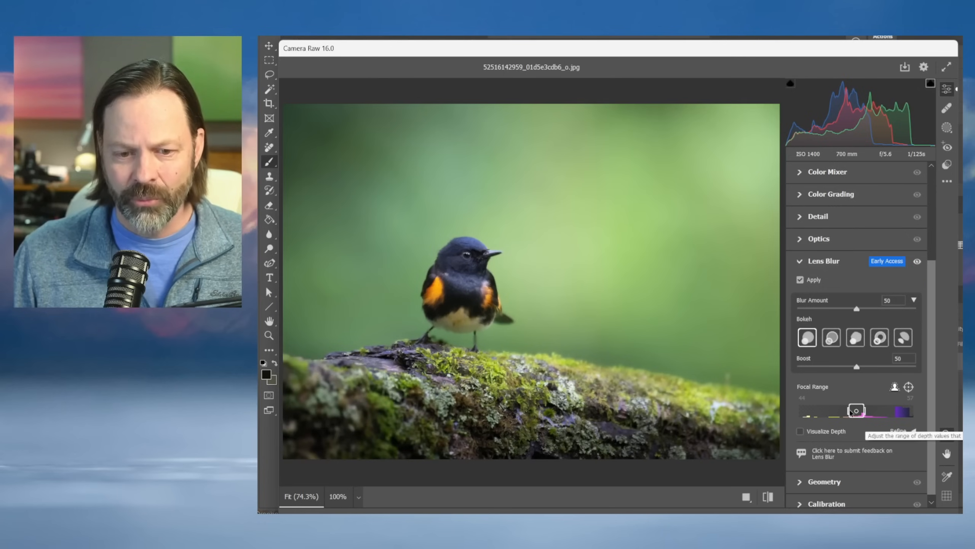
pyautogui.moveTo(848, 411)
pyautogui.mouseDown()
pyautogui.moveTo(793, 416)
pyautogui.moveTo(849, 414)
pyautogui.mouseUp()
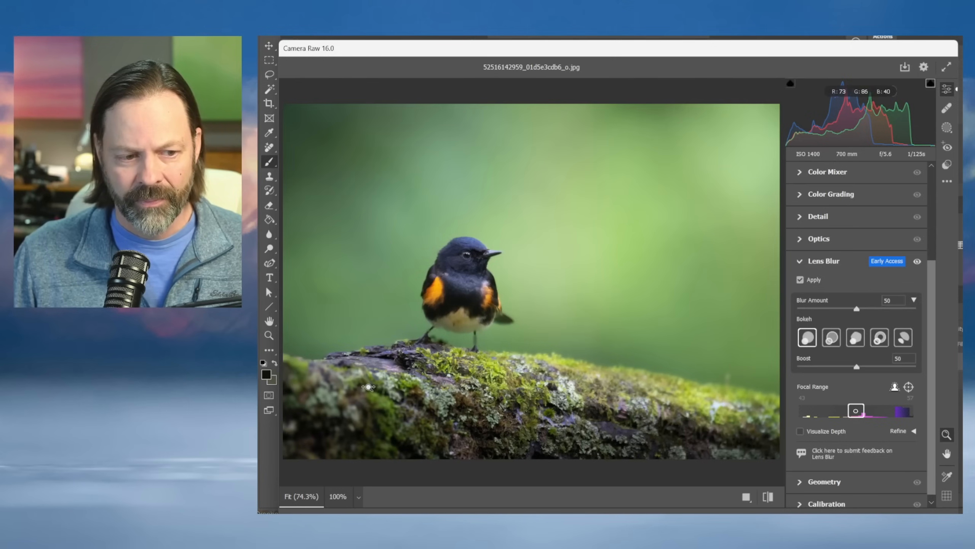
pyautogui.scroll(2, 381, 387)
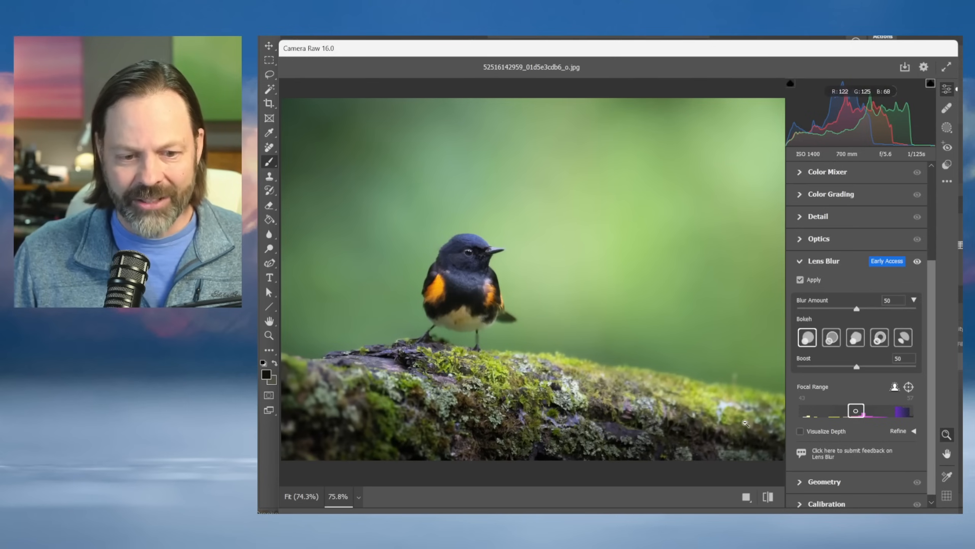
# Check the depth map, raise the Blur Amount to 100, and cancel the Camera Raw Filter without keeping its changes.
pyautogui.click(799, 430)
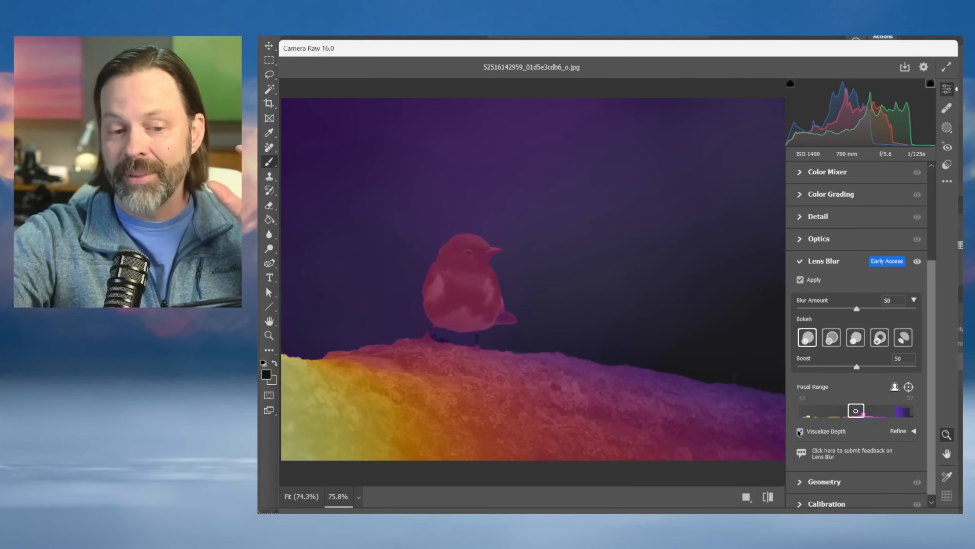
pyautogui.click(800, 431)
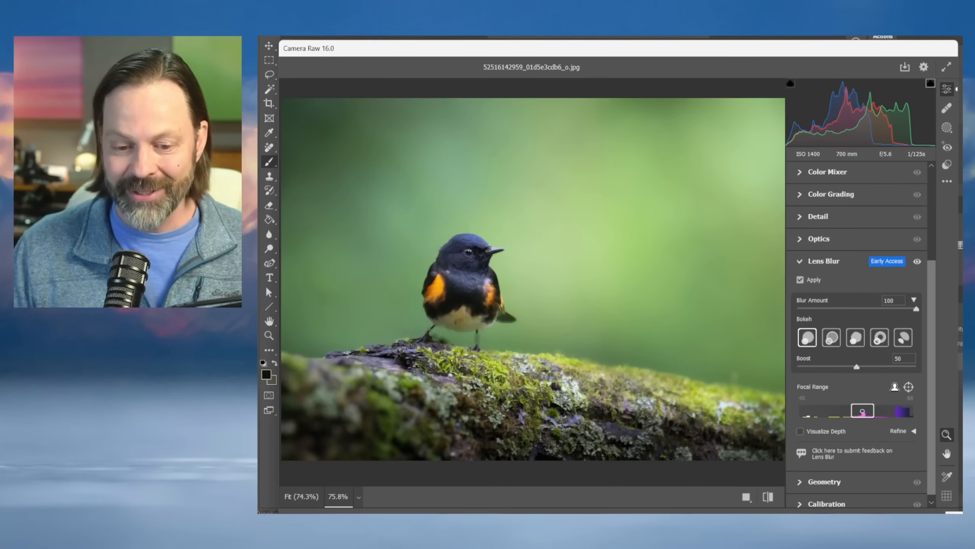
pyautogui.press('Escape')
pyautogui.click(725, 185)
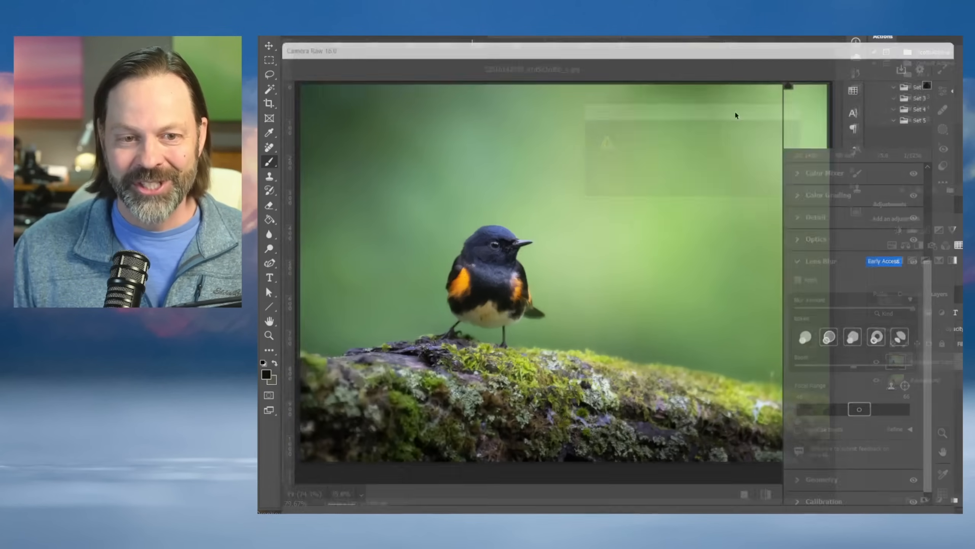
# Switch to the photo of the bird among white blossoms and open the Camera Raw Filter on its Background copy layer.
pyautogui.click(741, 37)
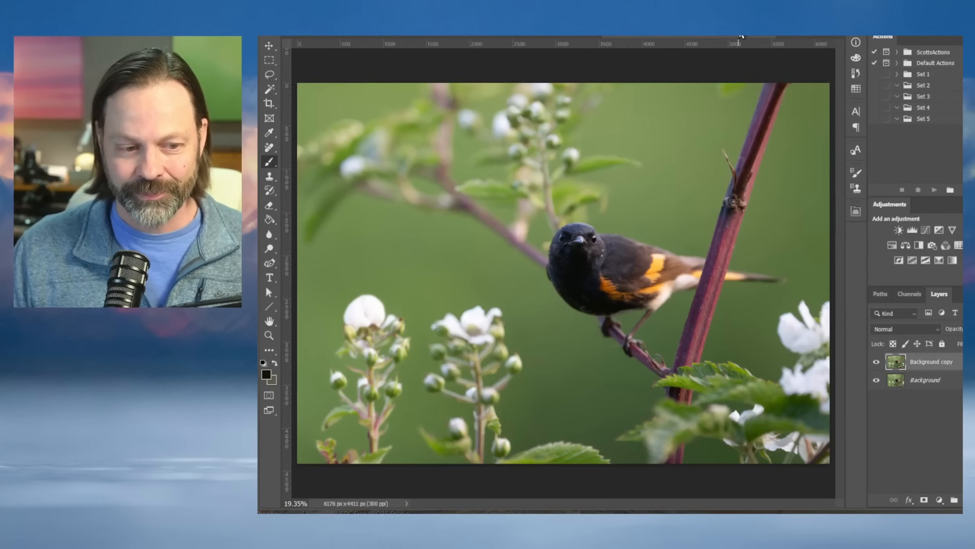
pyautogui.click(589, 36)
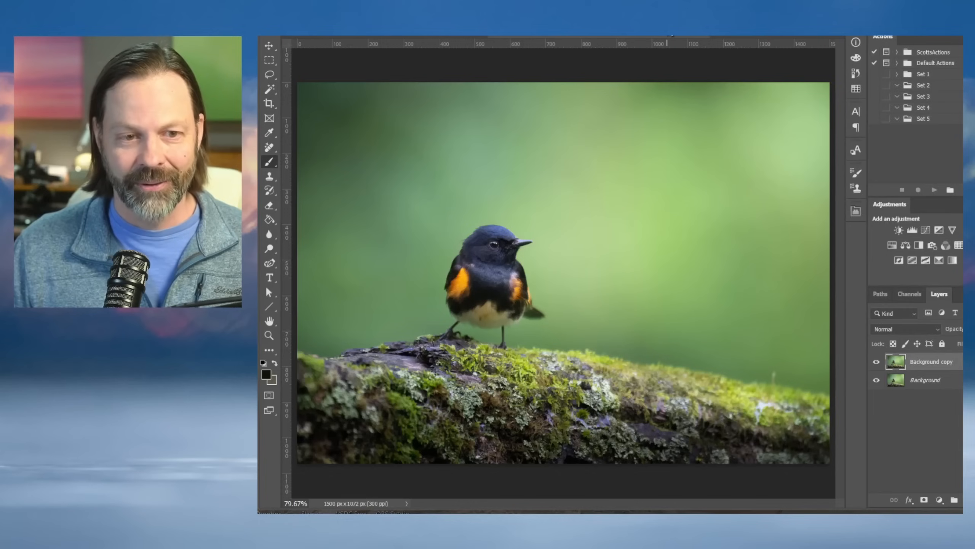
pyautogui.click(727, 37)
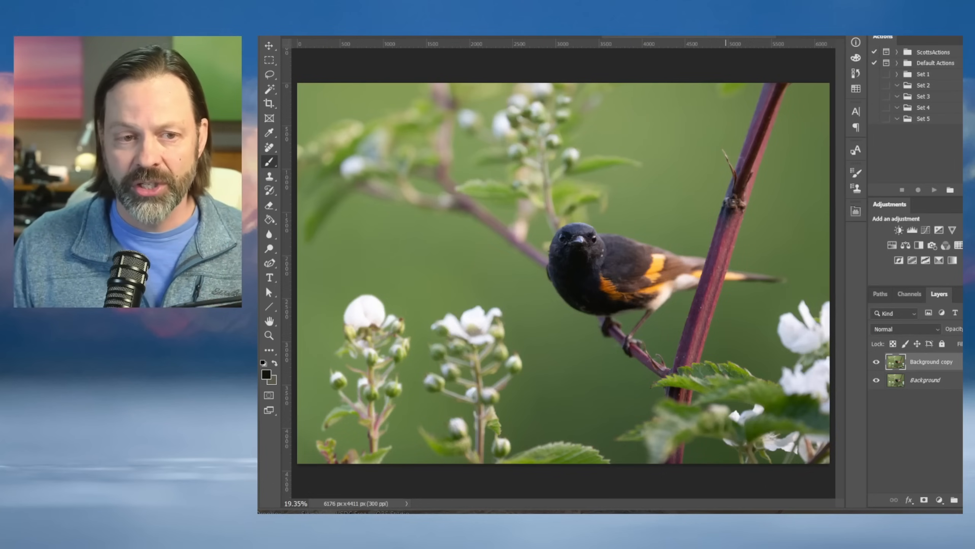
pyautogui.click(409, 31)
pyautogui.click(421, 72)
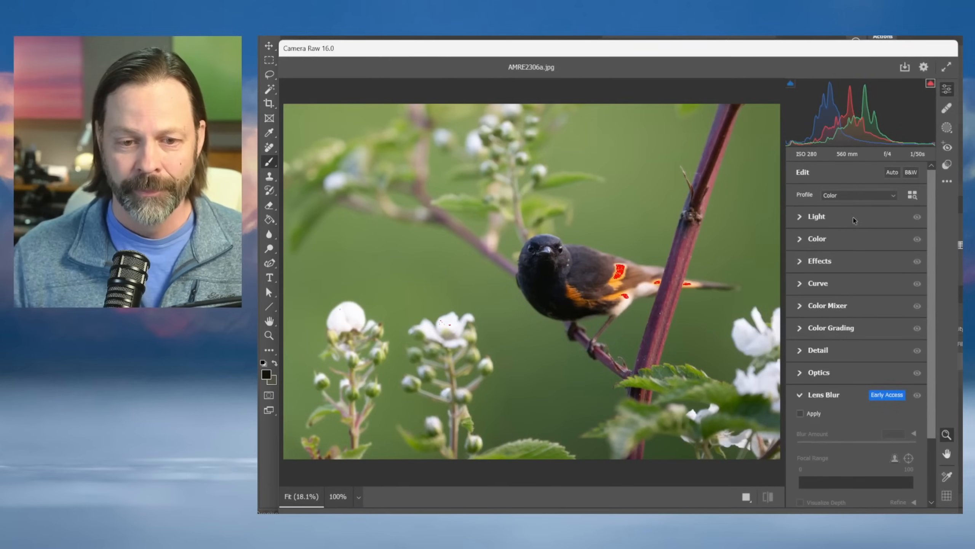
# Lower the photo's Highlights to -12 in the Light settings.
pyautogui.click(810, 221)
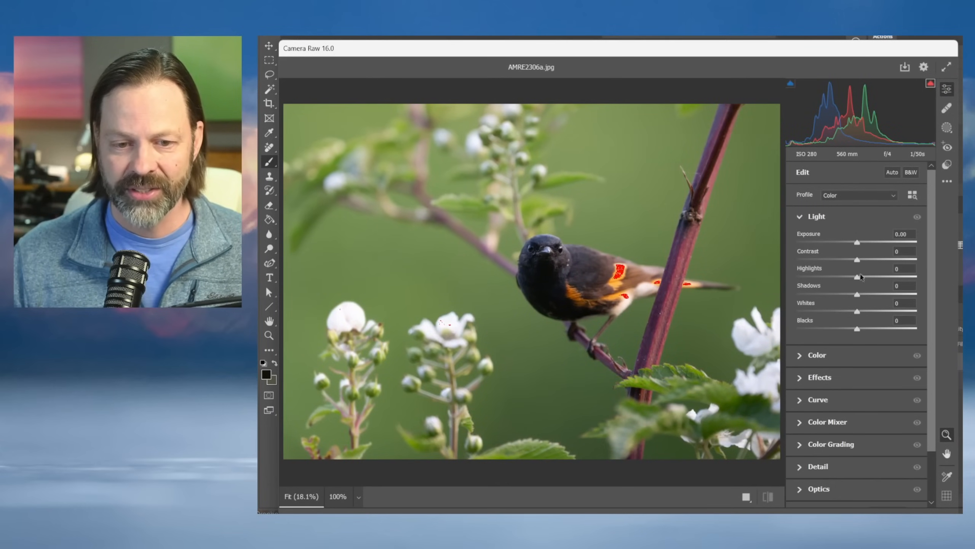
pyautogui.moveTo(857, 276); pyautogui.dragTo(851, 277)
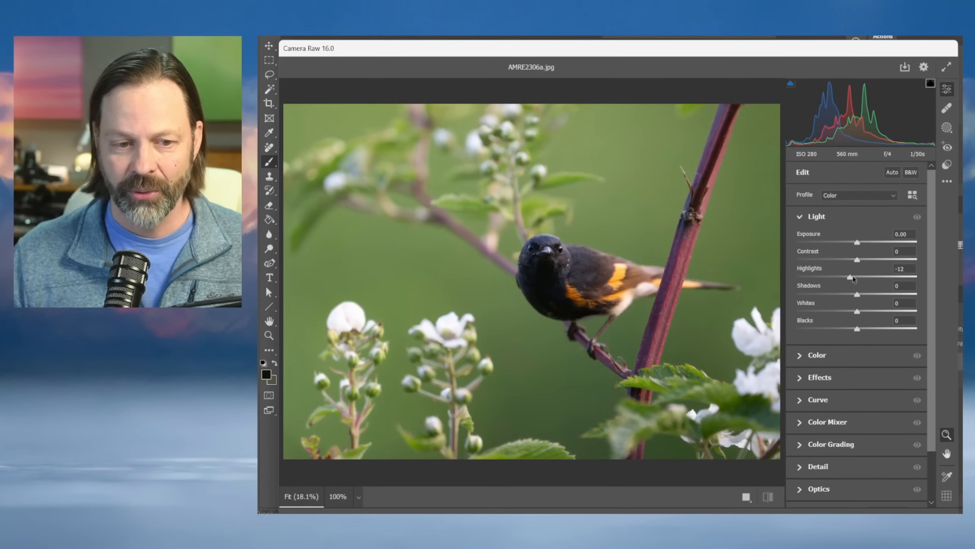
pyautogui.click(803, 222)
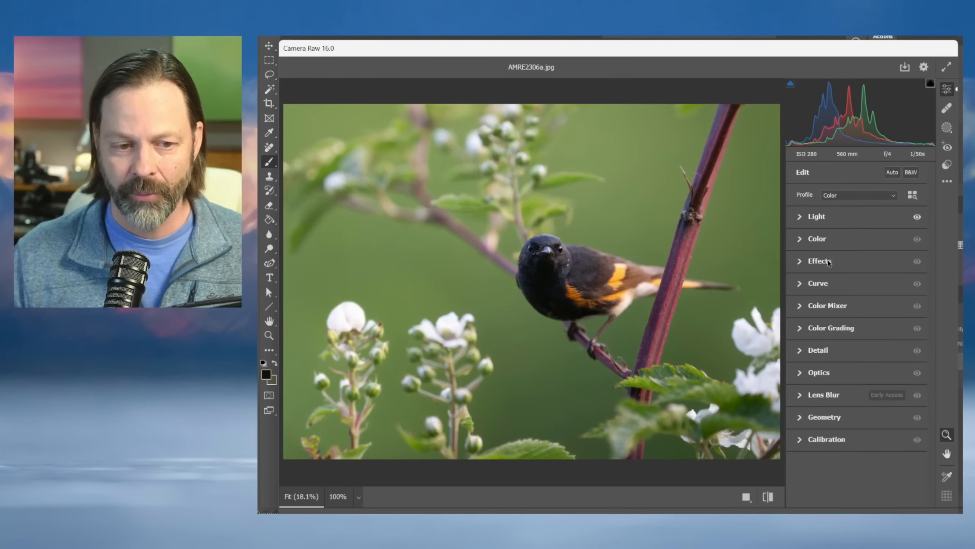
# Apply Lens Blur with a Blur Amount of 100 and compare the photo with its unedited version.
pyautogui.click(798, 396)
pyautogui.click(800, 333)
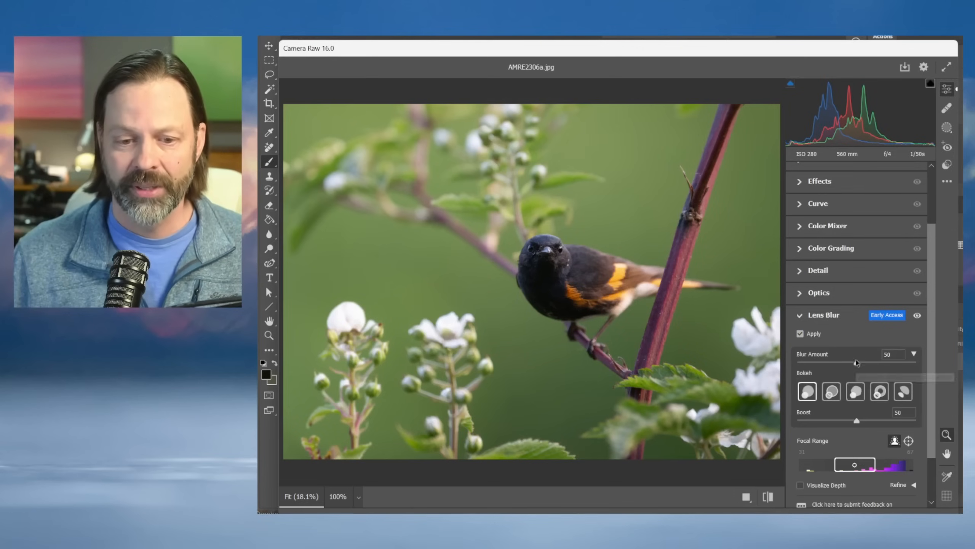
pyautogui.moveTo(857, 362); pyautogui.dragTo(917, 363)
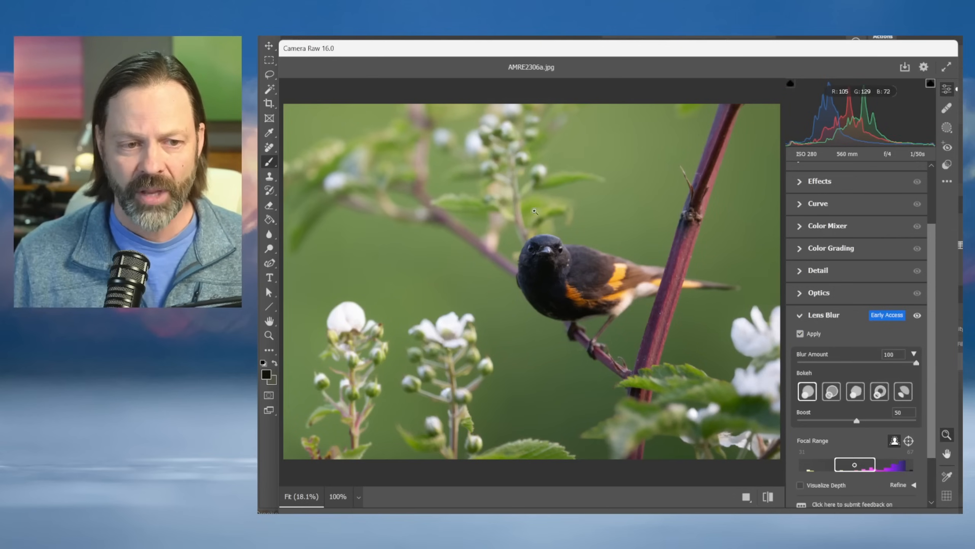
pyautogui.click(772, 499)
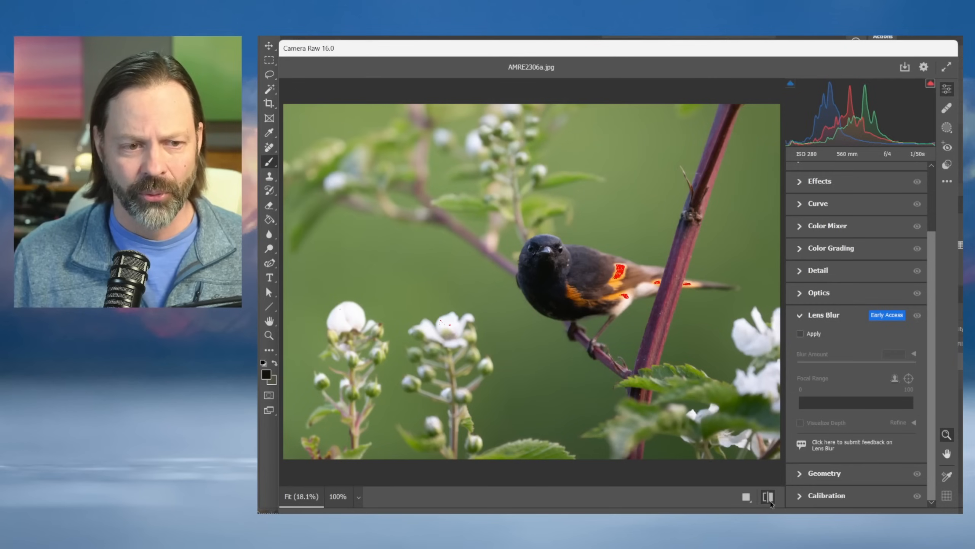
pyautogui.click(771, 503)
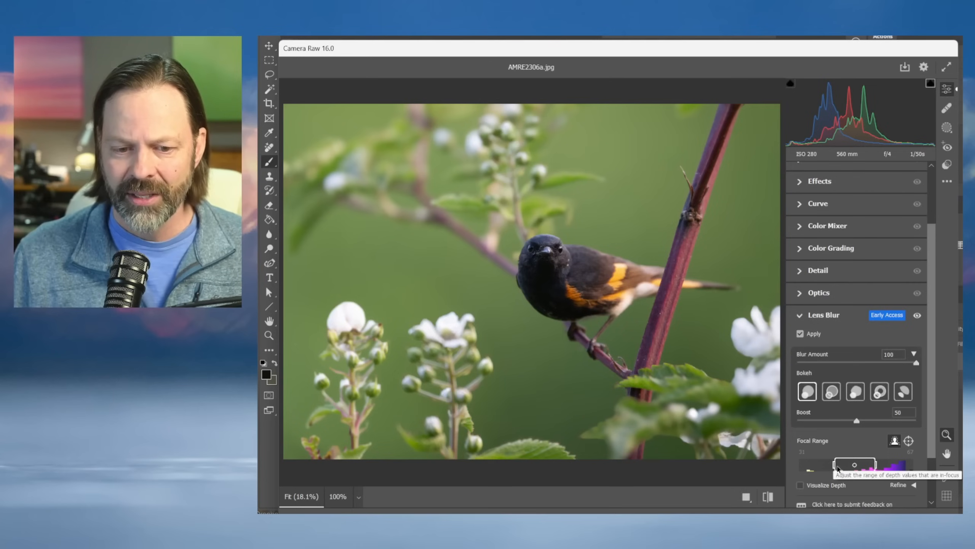
# Narrow the focal range, set the focal point on the bird's head, and tighten the far end of the resulting range.
pyautogui.moveTo(837, 467); pyautogui.dragTo(845, 467)
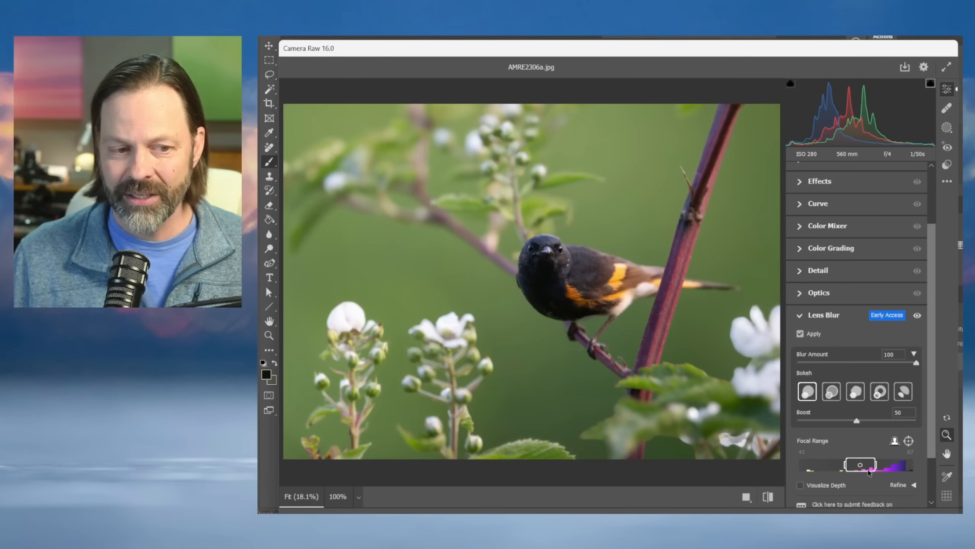
pyautogui.moveTo(878, 466); pyautogui.dragTo(871, 466)
pyautogui.click(909, 440)
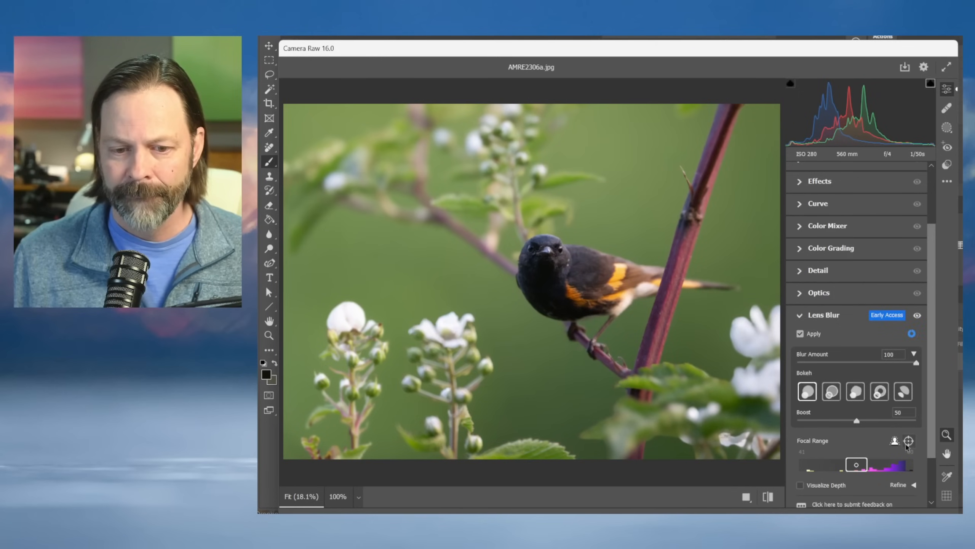
pyautogui.click(556, 252)
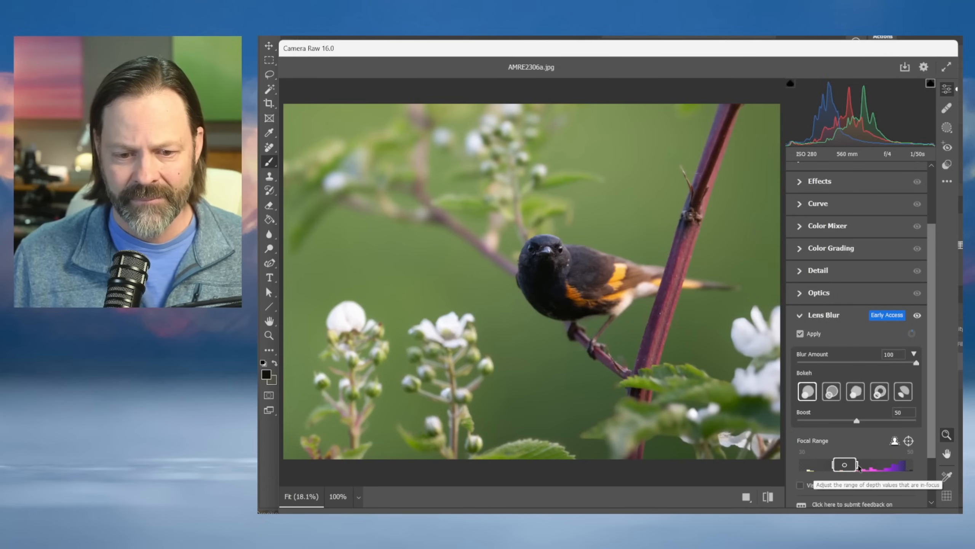
pyautogui.moveTo(858, 464); pyautogui.dragTo(838, 465)
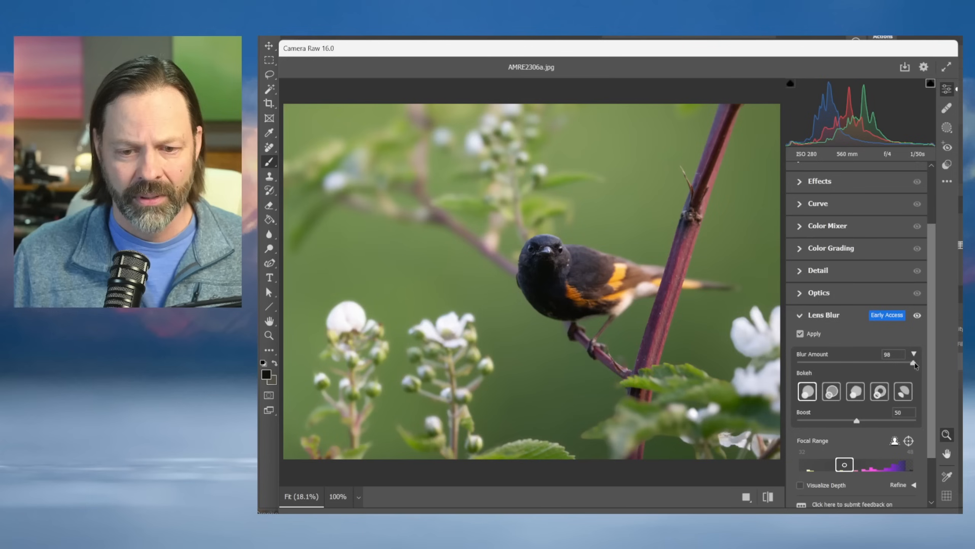
# Raise the Lens Blur amount to 100 and compare the photo with the blur at 0 and at 100.
pyautogui.moveTo(916, 368)
pyautogui.mouseDown()
pyautogui.moveTo(772, 368)
pyautogui.moveTo(916, 368)
pyautogui.mouseUp()
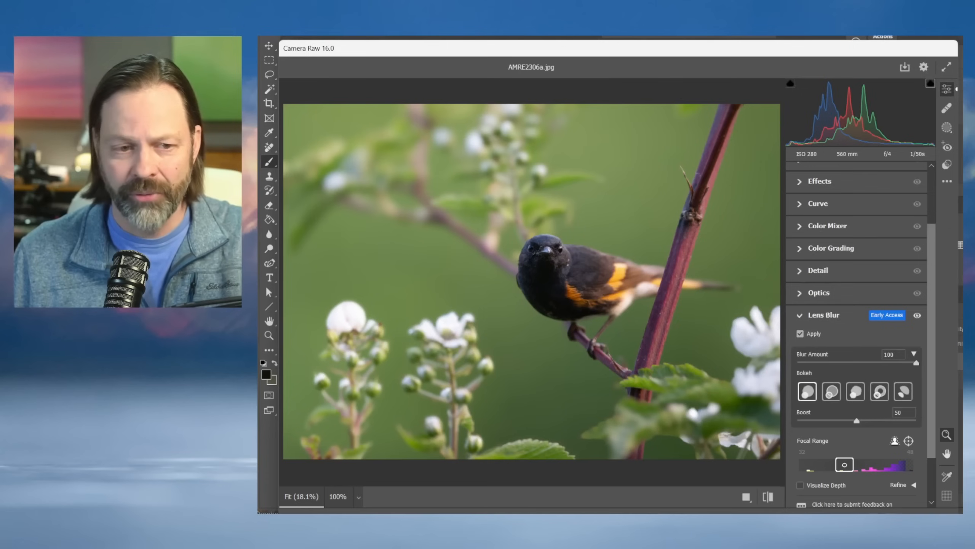
pyautogui.moveTo(917, 362)
pyautogui.mouseDown()
pyautogui.moveTo(783, 381)
pyautogui.moveTo(917, 362)
pyautogui.mouseUp()
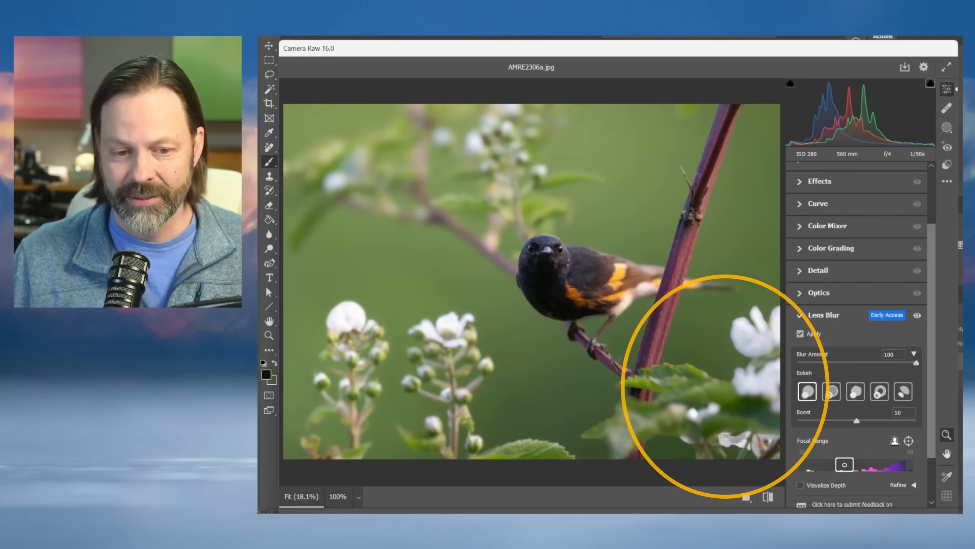
pyautogui.moveTo(917, 362)
pyautogui.mouseDown()
pyautogui.moveTo(786, 384)
pyautogui.moveTo(916, 362)
pyautogui.mouseUp()
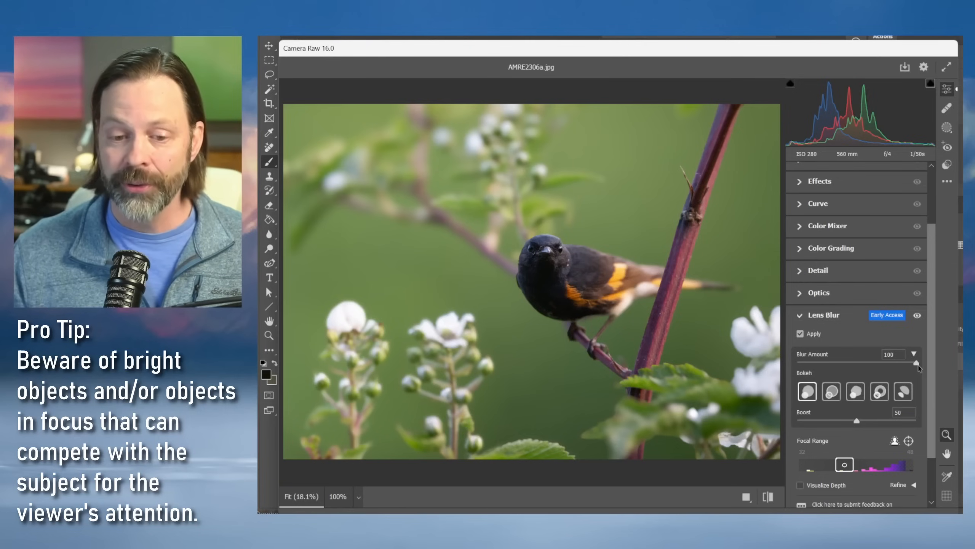
pyautogui.click(799, 363)
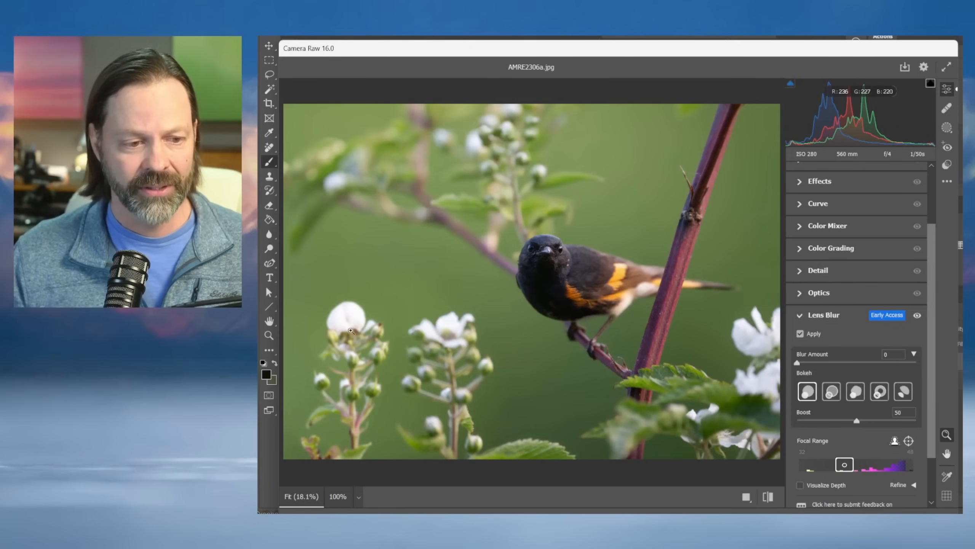
pyautogui.moveTo(795, 363); pyautogui.dragTo(916, 363)
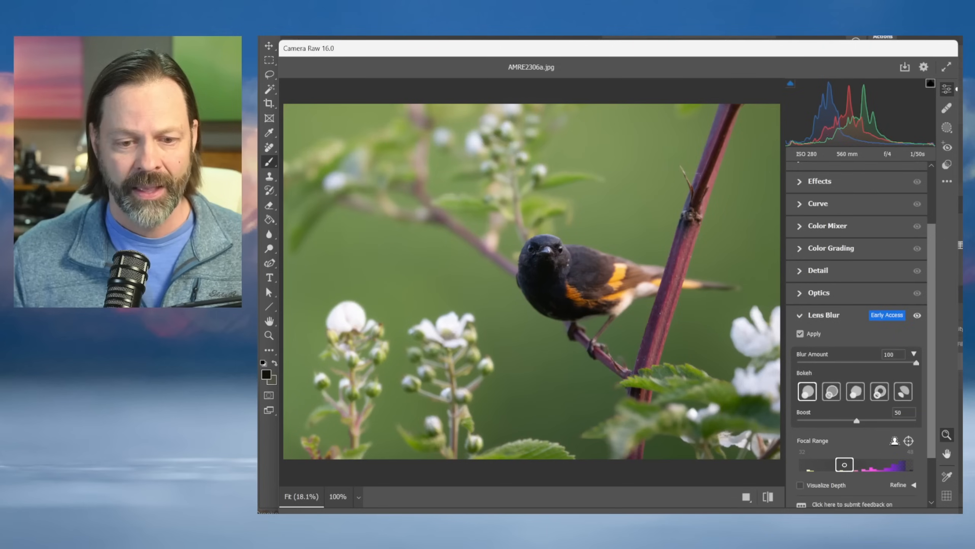
# Open the Lens Blur refinement settings and visualize the depth map, checking which areas fall within the focal range.
pyautogui.scroll(-2, 894, 445)
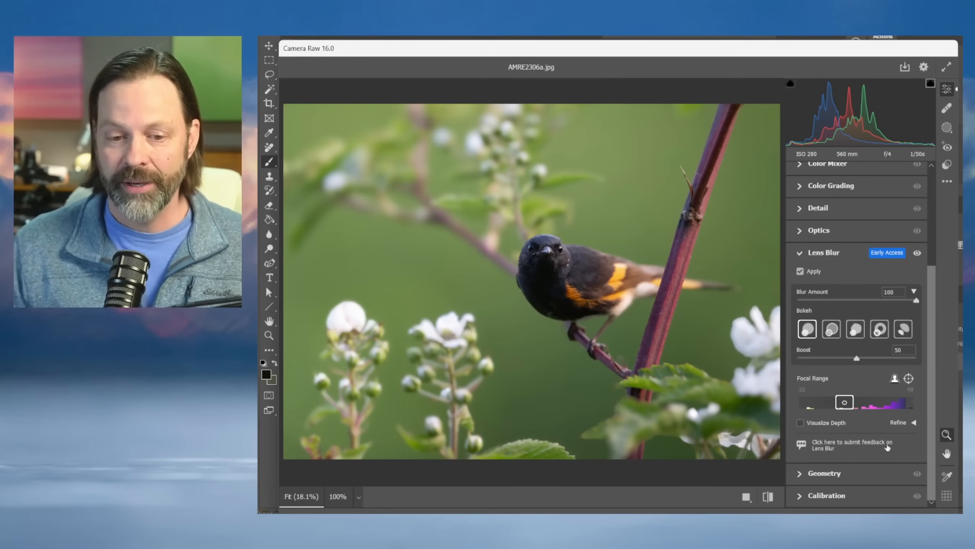
pyautogui.click(914, 422)
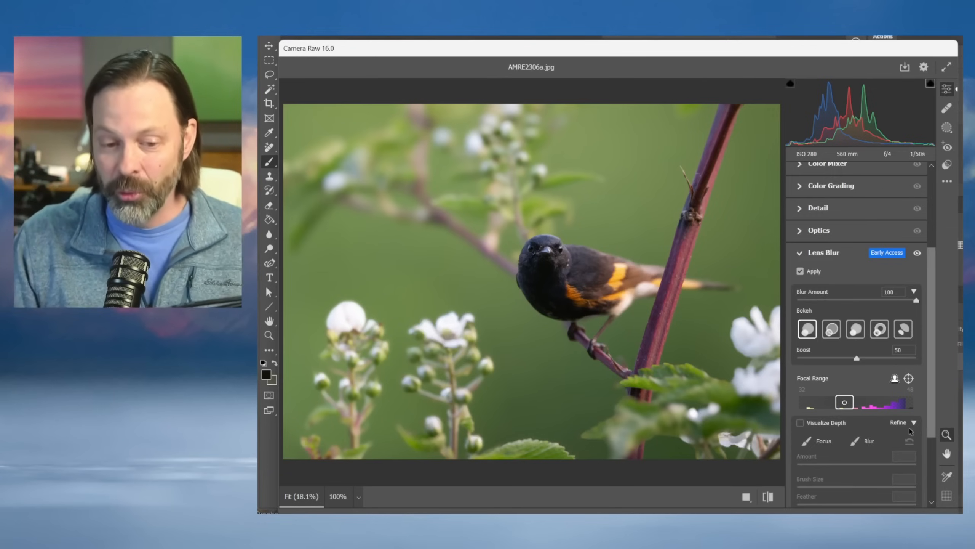
pyautogui.click(800, 424)
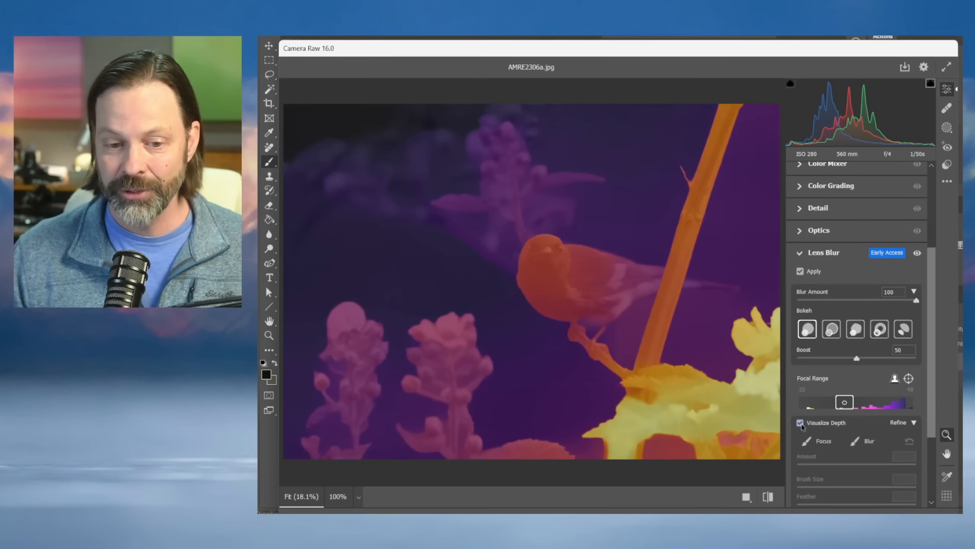
pyautogui.click(801, 424)
pyautogui.click(801, 424)
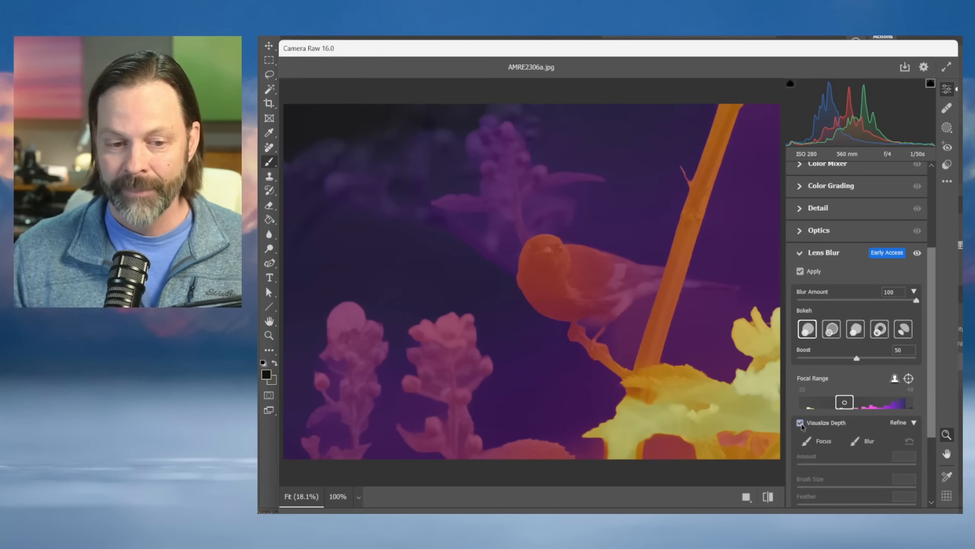
pyautogui.click(844, 405)
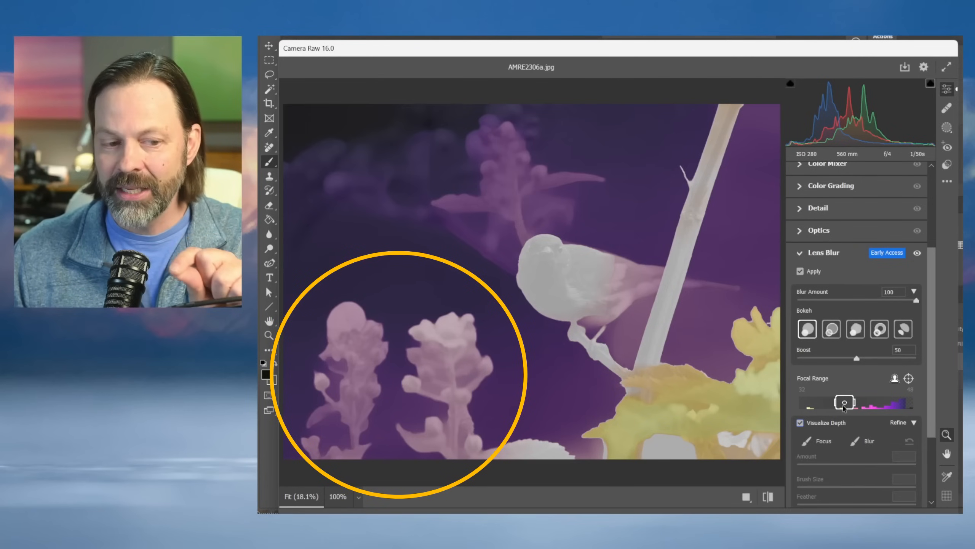
pyautogui.moveTo(844, 407); pyautogui.dragTo(844, 406)
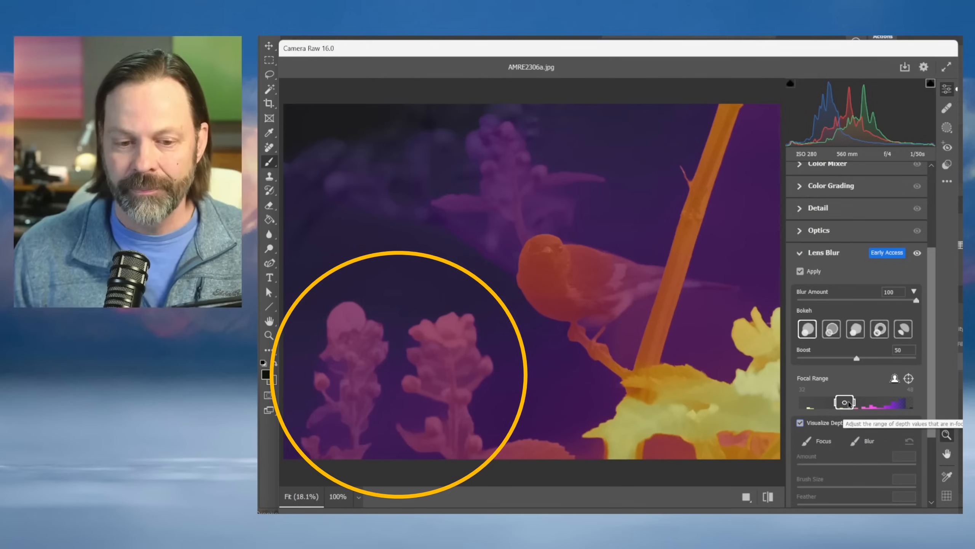
# Paint with the Blur refinement brush at amount 100 over the two white blossom stems in front of the bird.
pyautogui.click(869, 442)
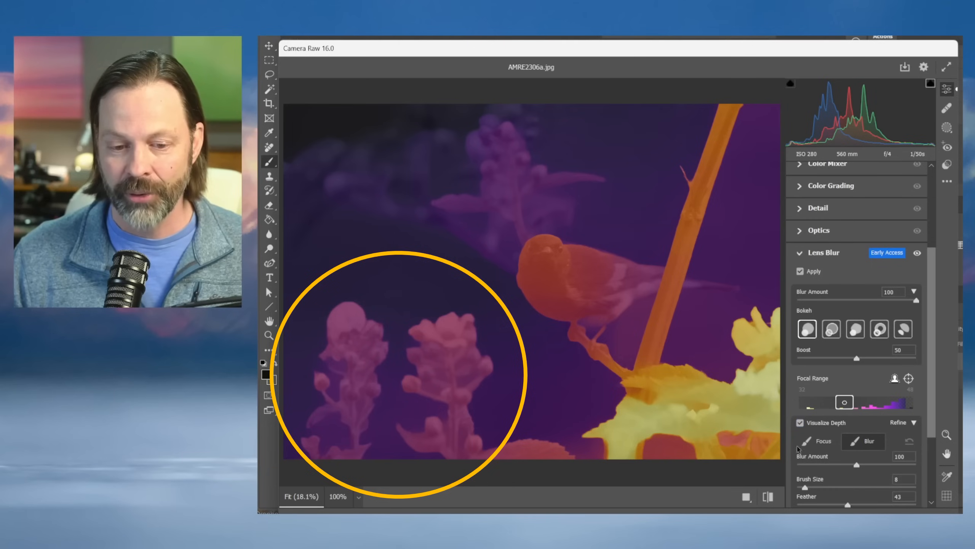
pyautogui.moveTo(430, 323)
pyautogui.mouseDown()
pyautogui.moveTo(419, 362)
pyautogui.moveTo(419, 447)
pyautogui.moveTo(449, 316)
pyautogui.moveTo(461, 440)
pyautogui.moveTo(471, 333)
pyautogui.moveTo(481, 372)
pyautogui.moveTo(458, 445)
pyautogui.moveTo(527, 440)
pyautogui.moveTo(572, 459)
pyautogui.mouseUp()
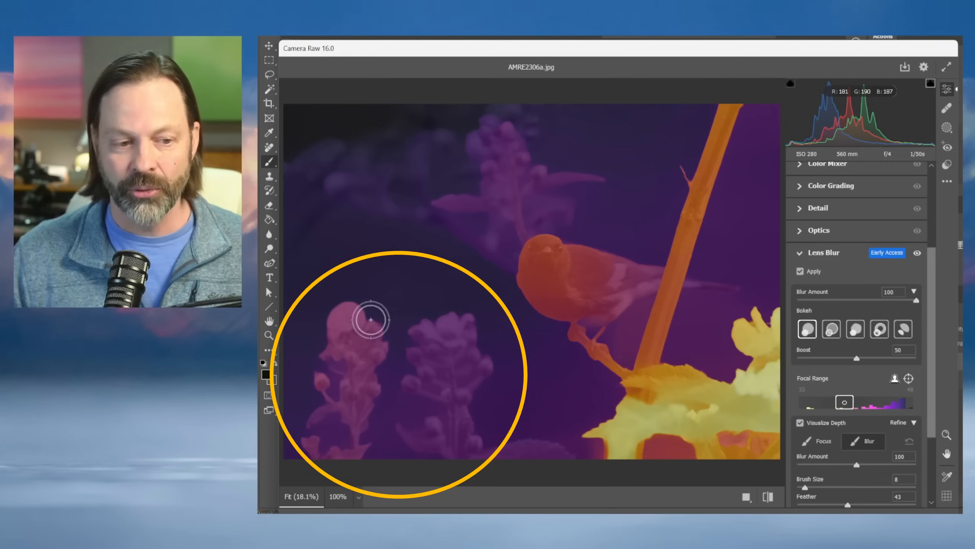
pyautogui.moveTo(372, 318)
pyautogui.mouseDown()
pyautogui.moveTo(320, 325)
pyautogui.moveTo(366, 313)
pyautogui.moveTo(314, 347)
pyautogui.moveTo(323, 399)
pyautogui.moveTo(302, 465)
pyautogui.moveTo(334, 301)
pyautogui.moveTo(369, 360)
pyautogui.moveTo(363, 405)
pyautogui.moveTo(362, 332)
pyautogui.moveTo(385, 444)
pyautogui.mouseUp()
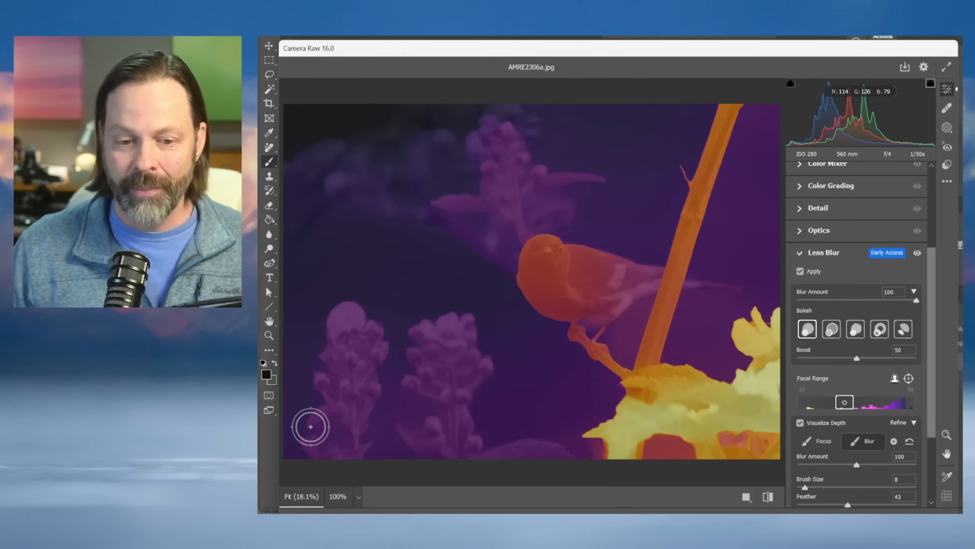
# Hide the depth visualization and compare the refined photo at Blur Amount 0 and 100.
pyautogui.click(800, 423)
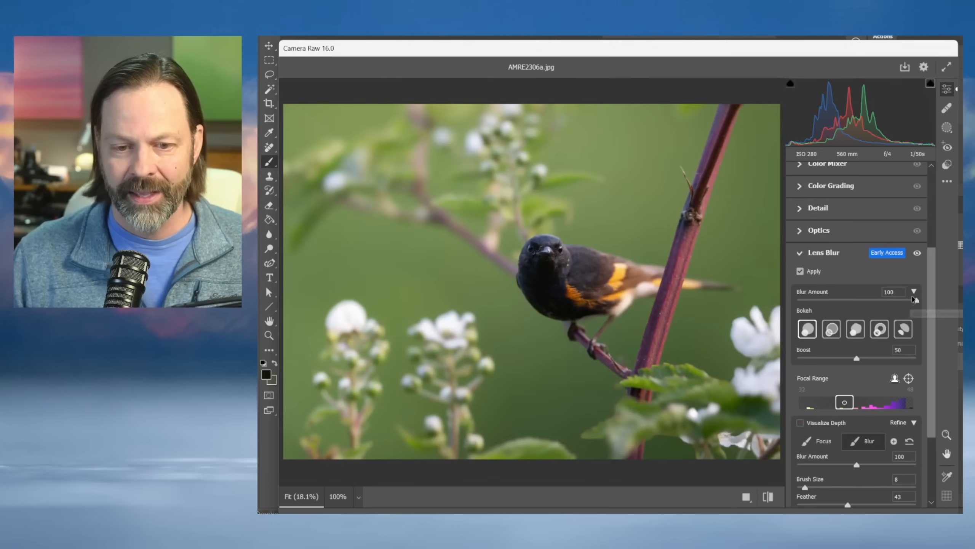
pyautogui.moveTo(916, 300); pyautogui.dragTo(716, 315)
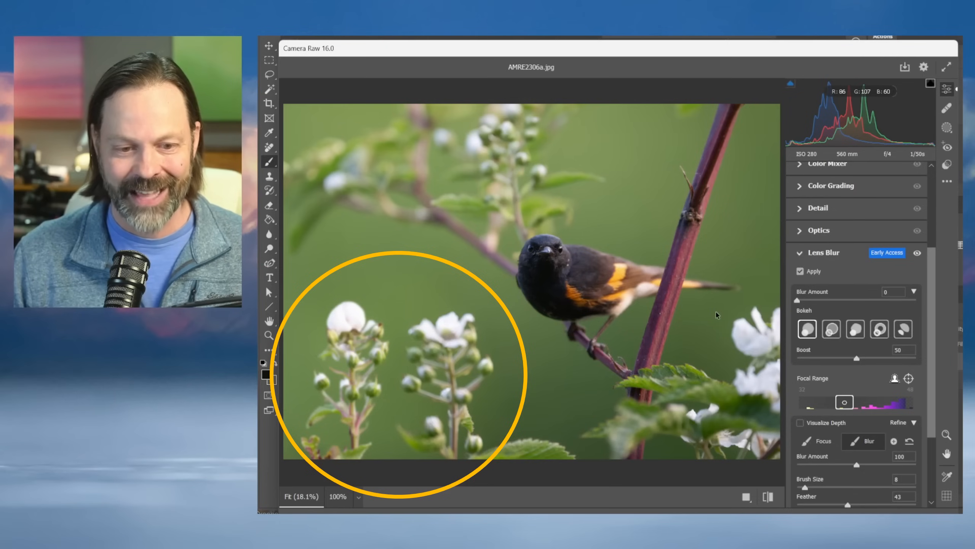
pyautogui.moveTo(717, 312); pyautogui.dragTo(916, 300)
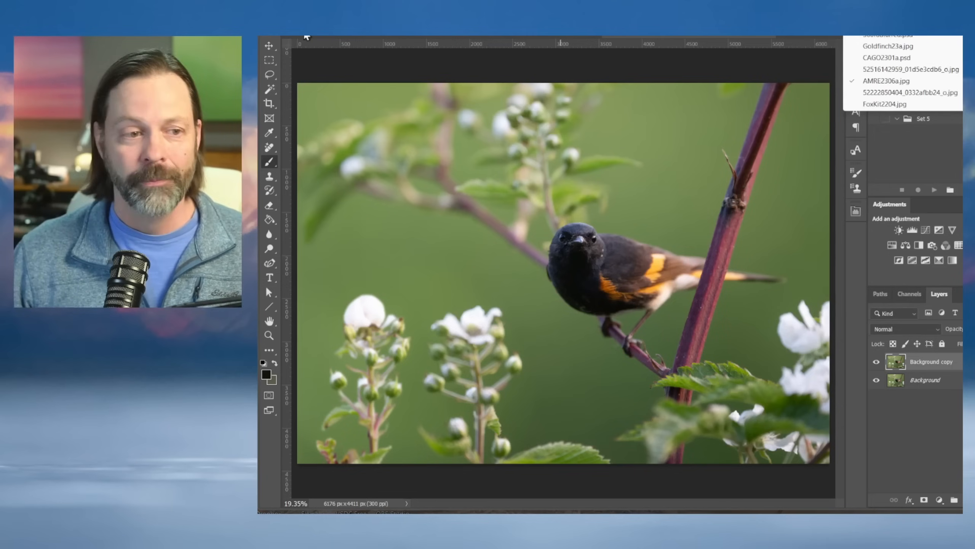
# Switch to FoxKit2204.jpg and open the Camera Raw Filter on its Background copy layer.
pyautogui.click(885, 104)
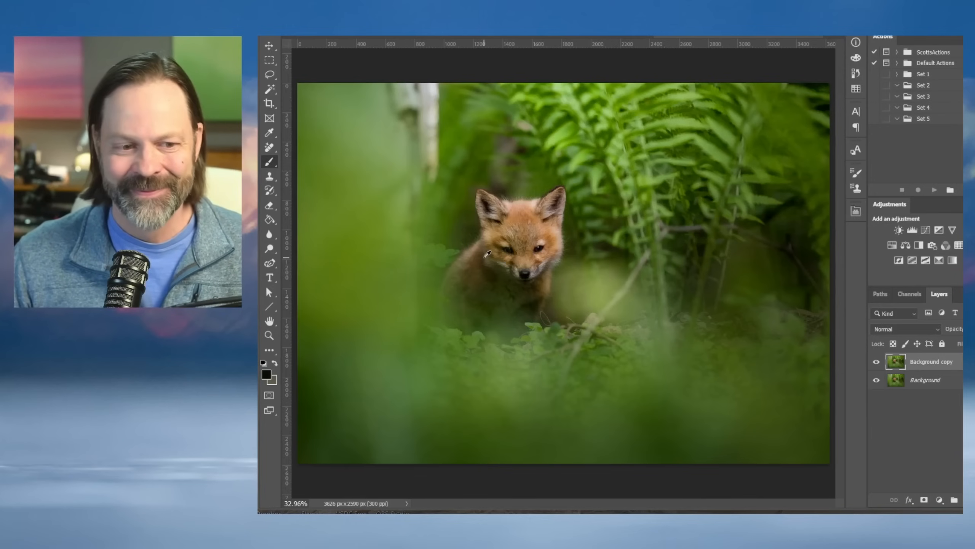
pyautogui.scroll(4, 488, 254)
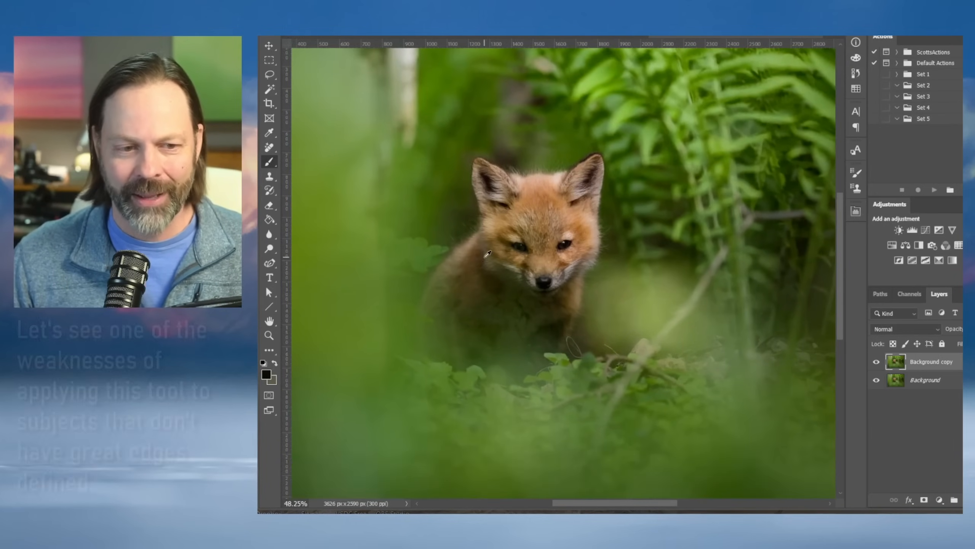
pyautogui.moveTo(627, 216); pyautogui.dragTo(610, 257)
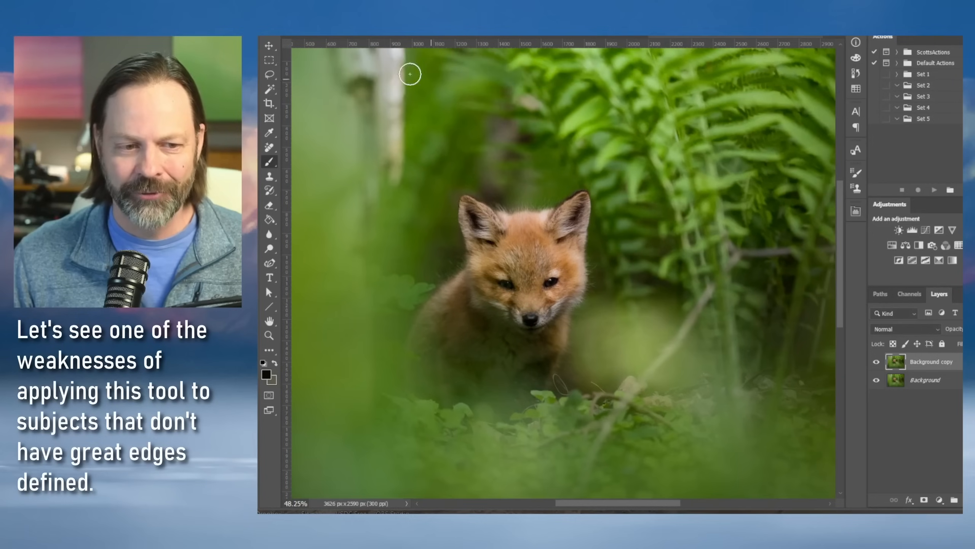
pyautogui.click(410, 13)
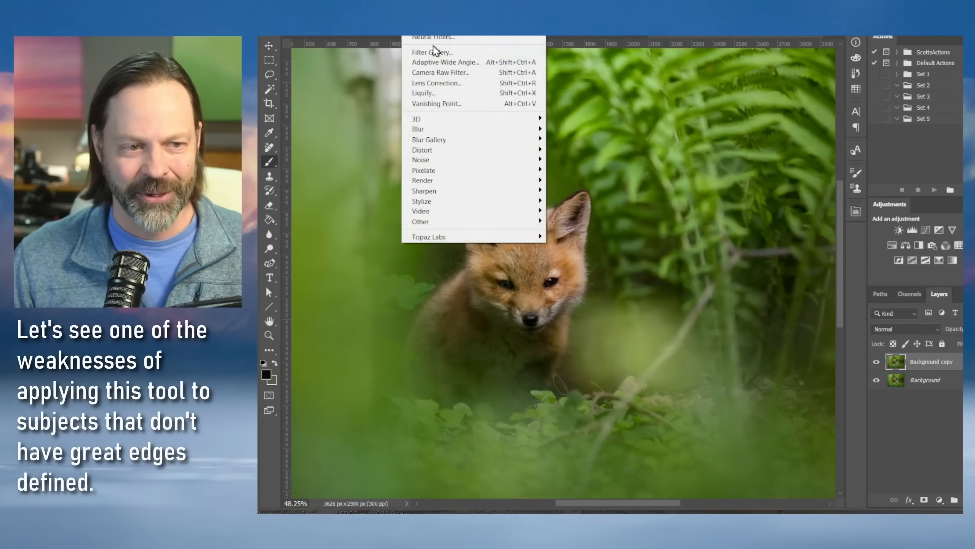
pyautogui.click(440, 75)
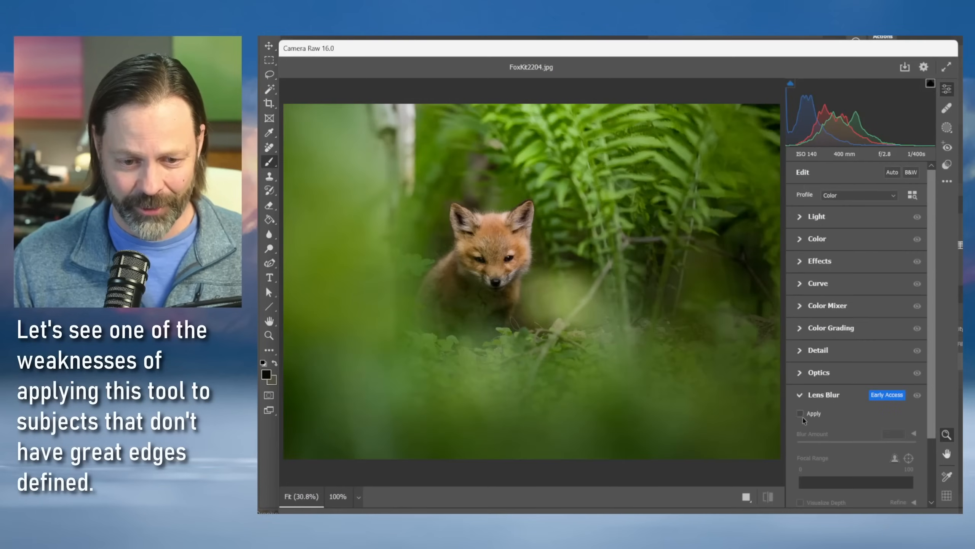
# Apply Lens Blur to the fox photo and inspect the fur between the ears at 200% magnification.
pyautogui.click(801, 415)
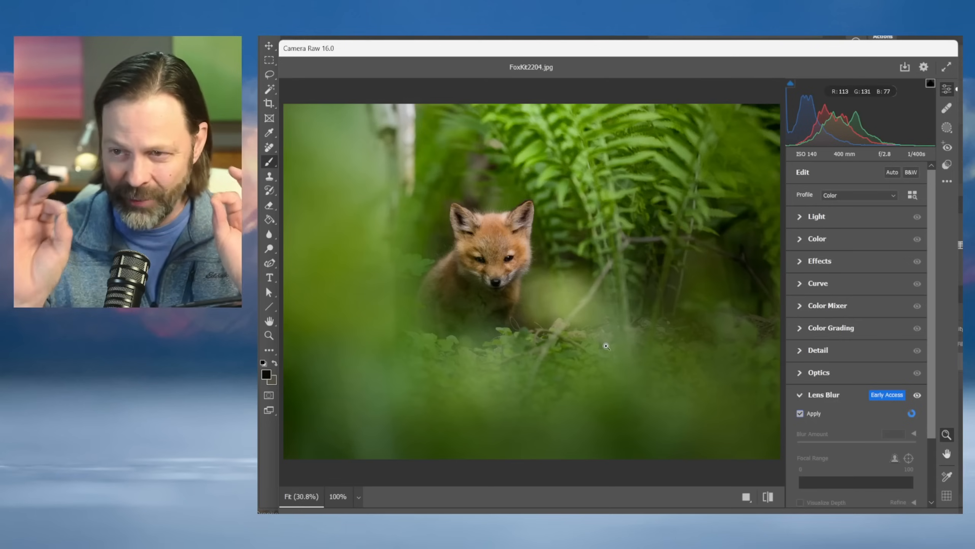
pyautogui.click(339, 503)
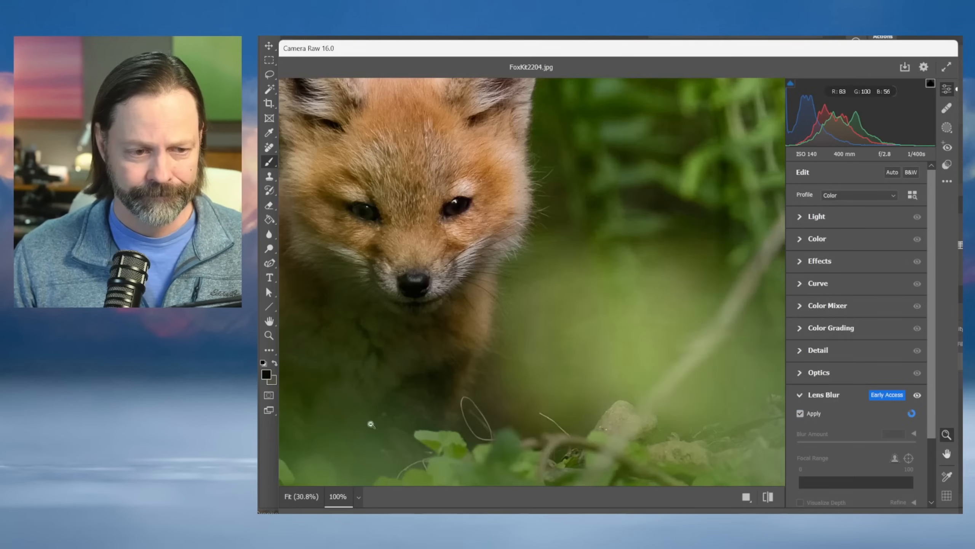
pyautogui.moveTo(486, 264); pyautogui.dragTo(565, 388)
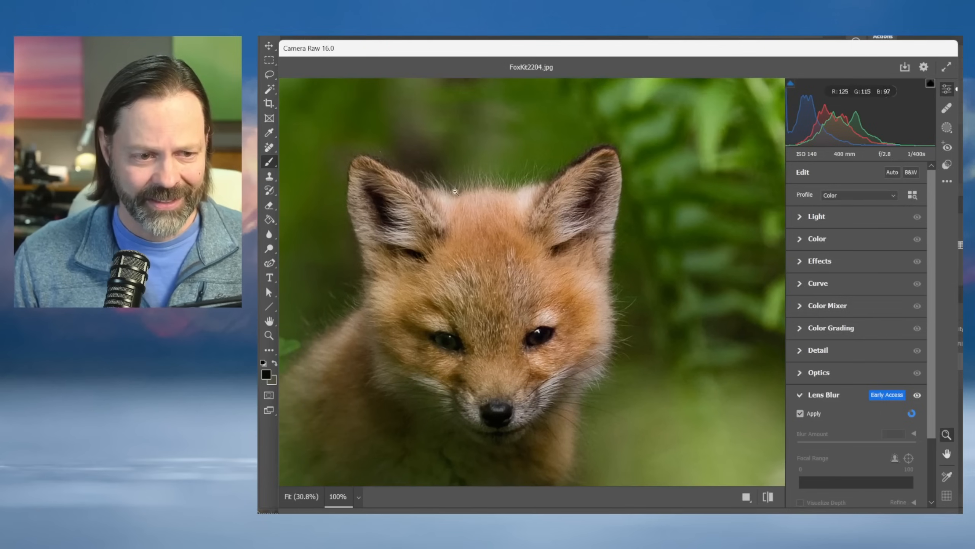
pyautogui.click(359, 498)
pyautogui.click(379, 400)
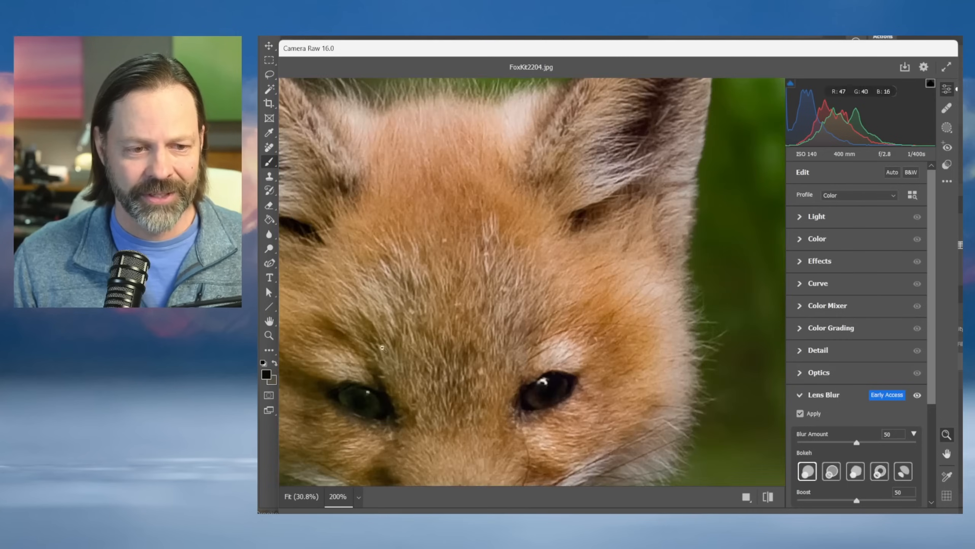
pyautogui.moveTo(462, 233); pyautogui.dragTo(566, 381)
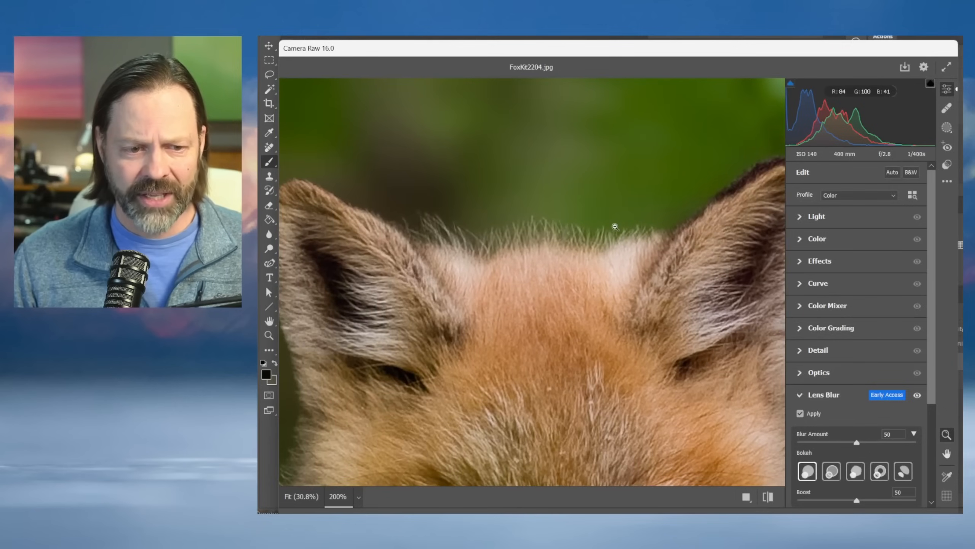
# Compare the fur edges around the fox's ears and head with the unedited version of the photo.
pyautogui.click(770, 498)
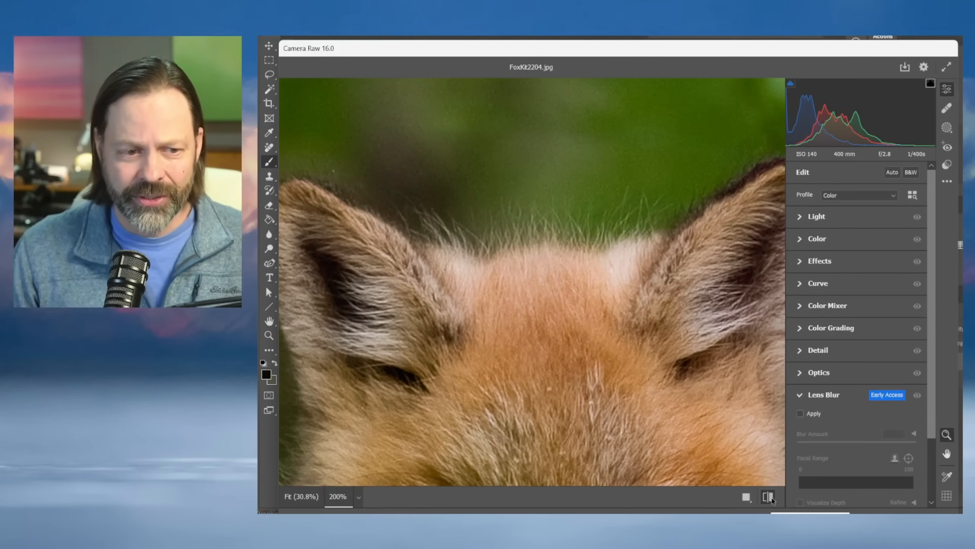
pyautogui.moveTo(516, 403); pyautogui.dragTo(632, 268)
pyautogui.click(769, 498)
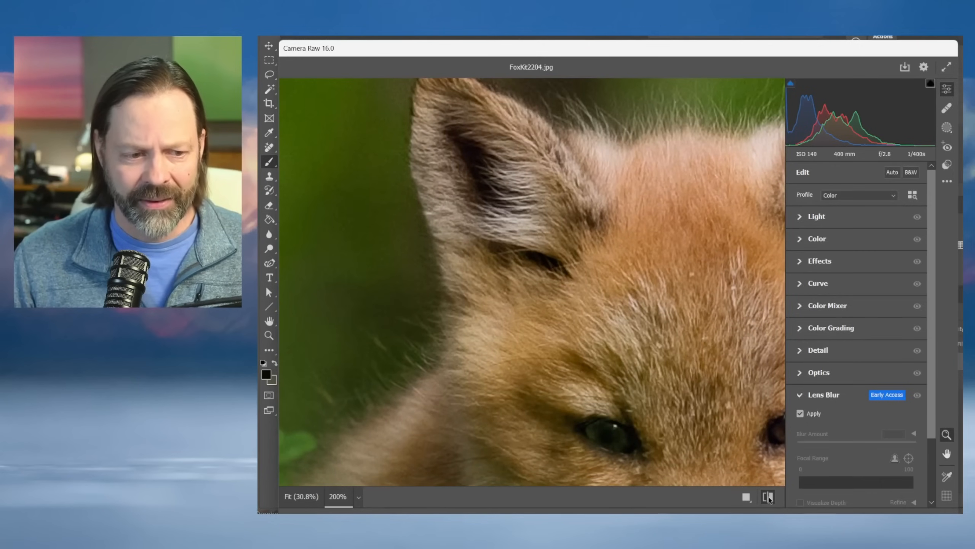